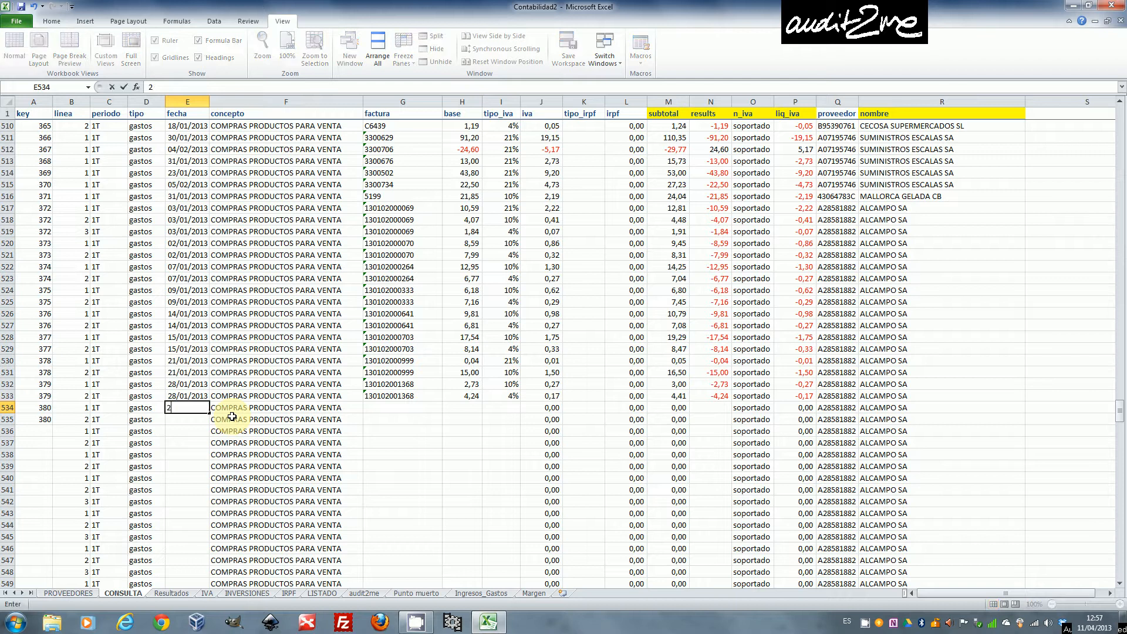
- Enter the date 23/01/2013 for both lines of purchase 380, in rows 534 and 535
text(3/01/2013)
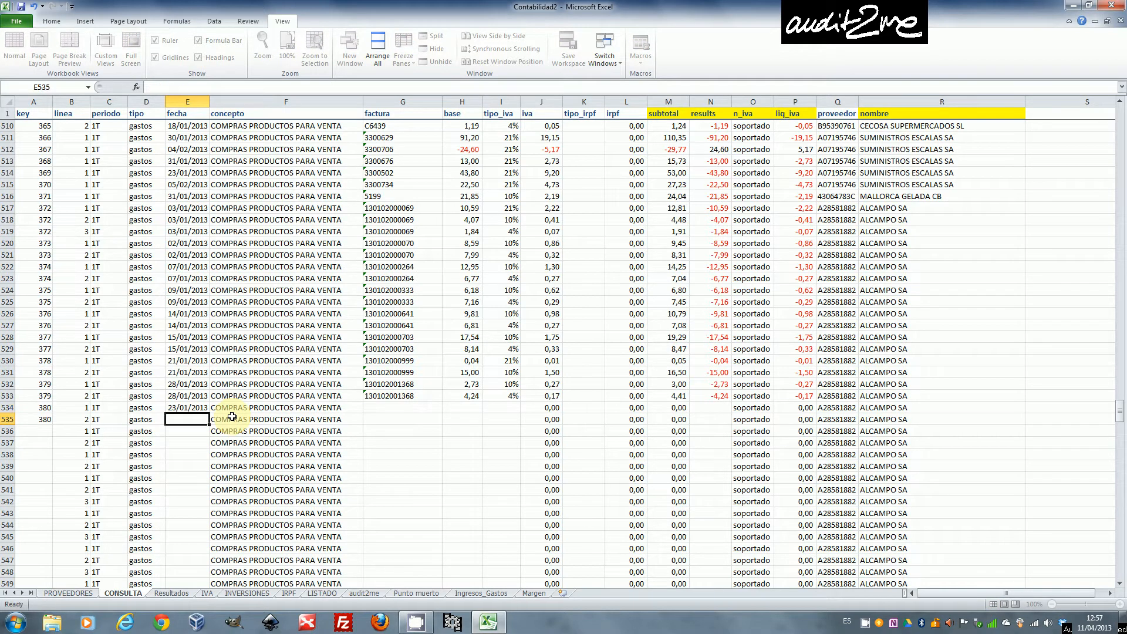
key(ctrl+Return)
key(ctrl+c)
key(Down)
key(ctrl+v)
key(Right)
key(Right)
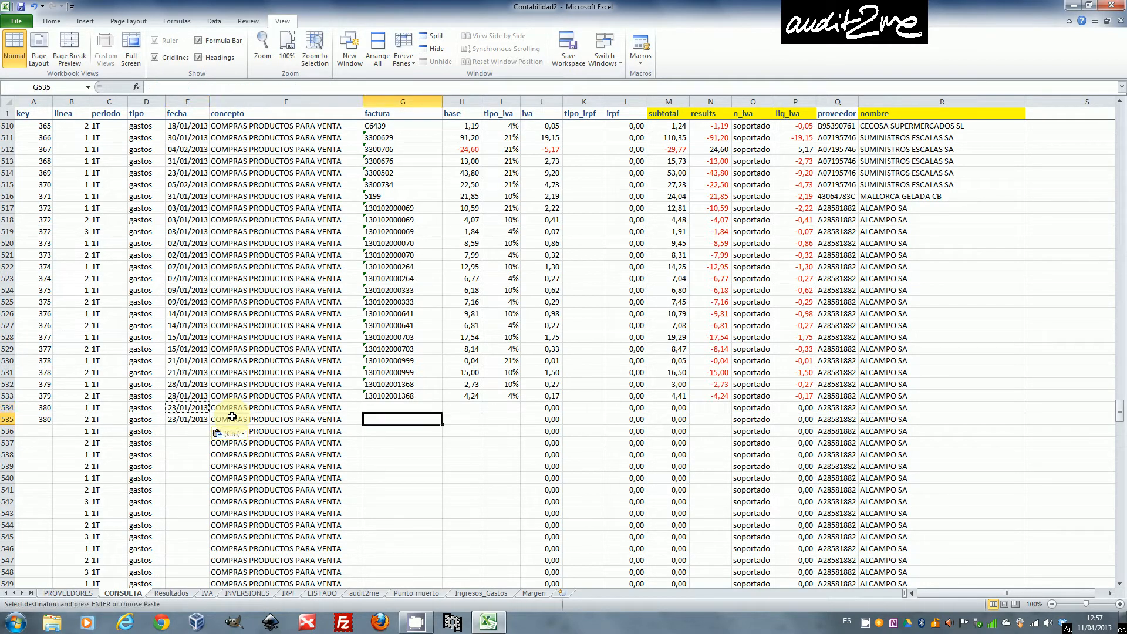
key(Up)
text(13)
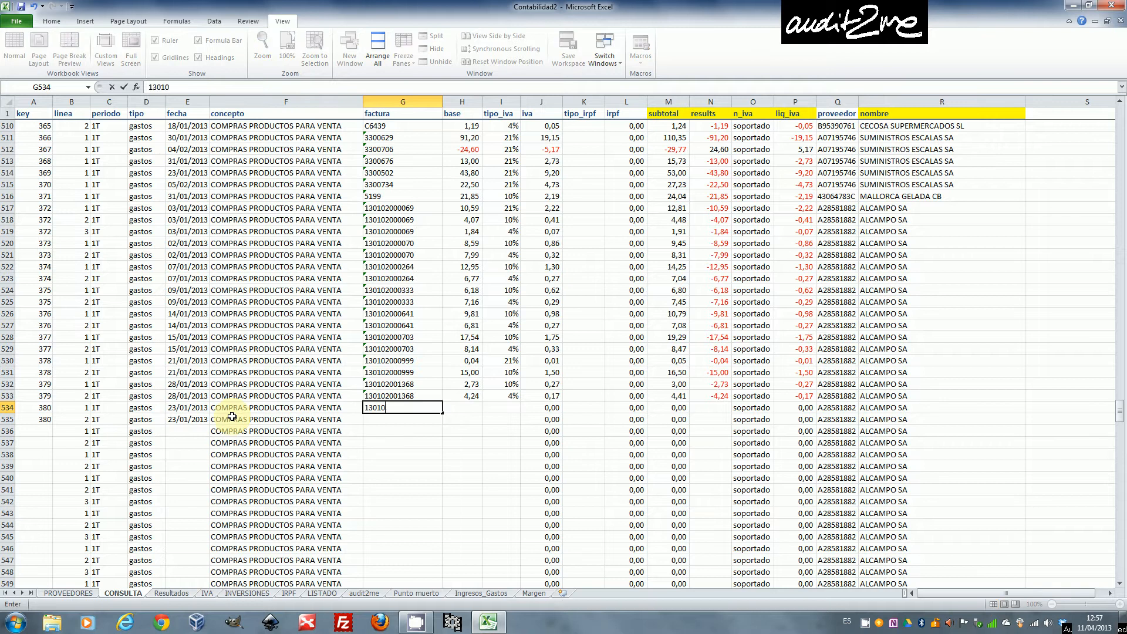
key(ctrl+Return)
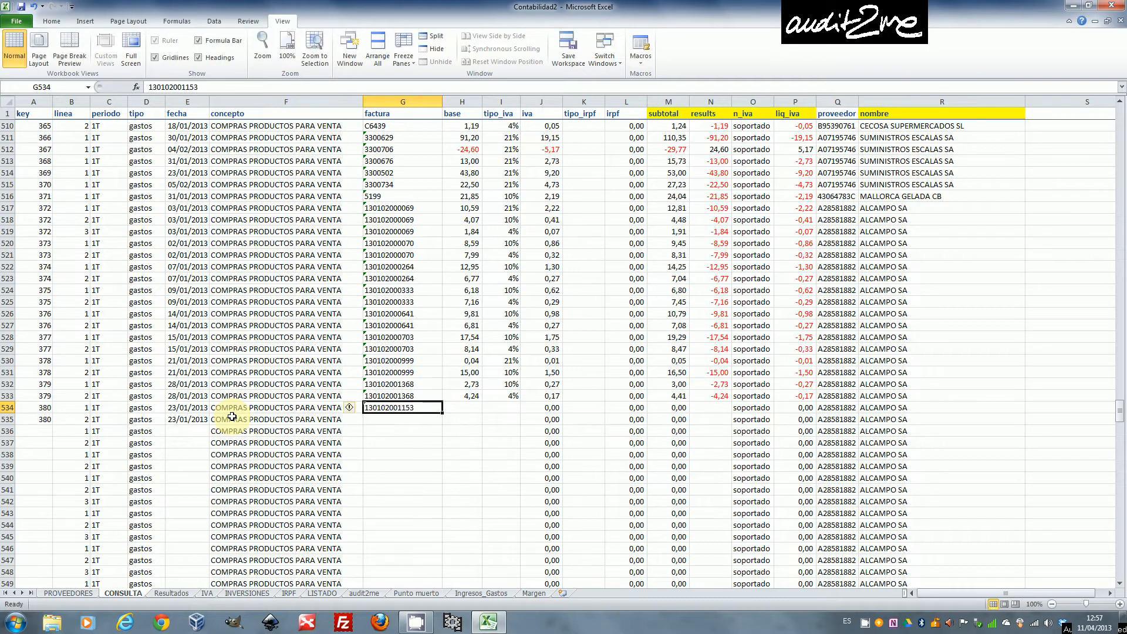
key(ctrl+c)
key(Down)
key(ctrl+v)
- Enter the base amounts 12,35 in row 534 and 1,88 in row 535
key(Right)
key(Up)
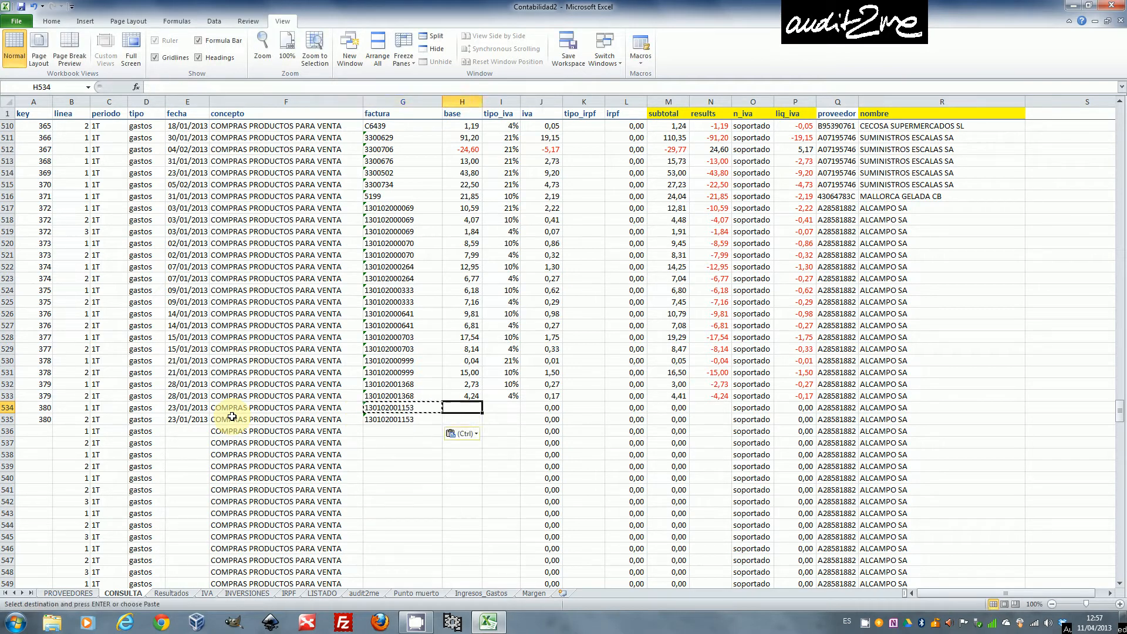
text(12,35)
key(Return)
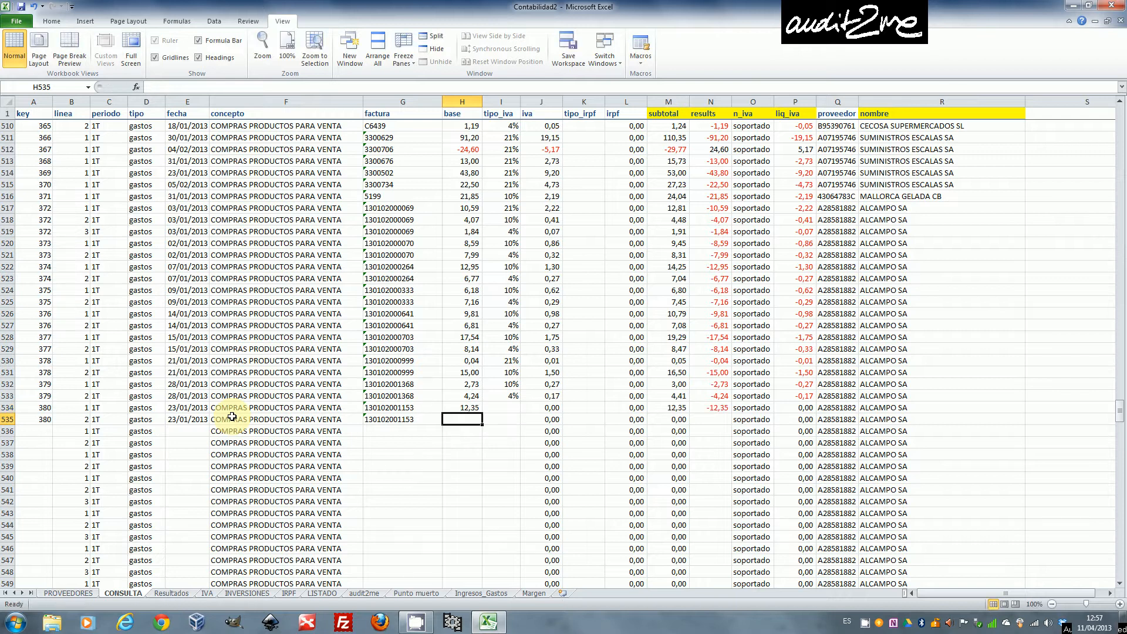
text(1,88)
key(Tab)
- Set tipo_iva to 10% in row 534 and 4% in row 535
key(Up)
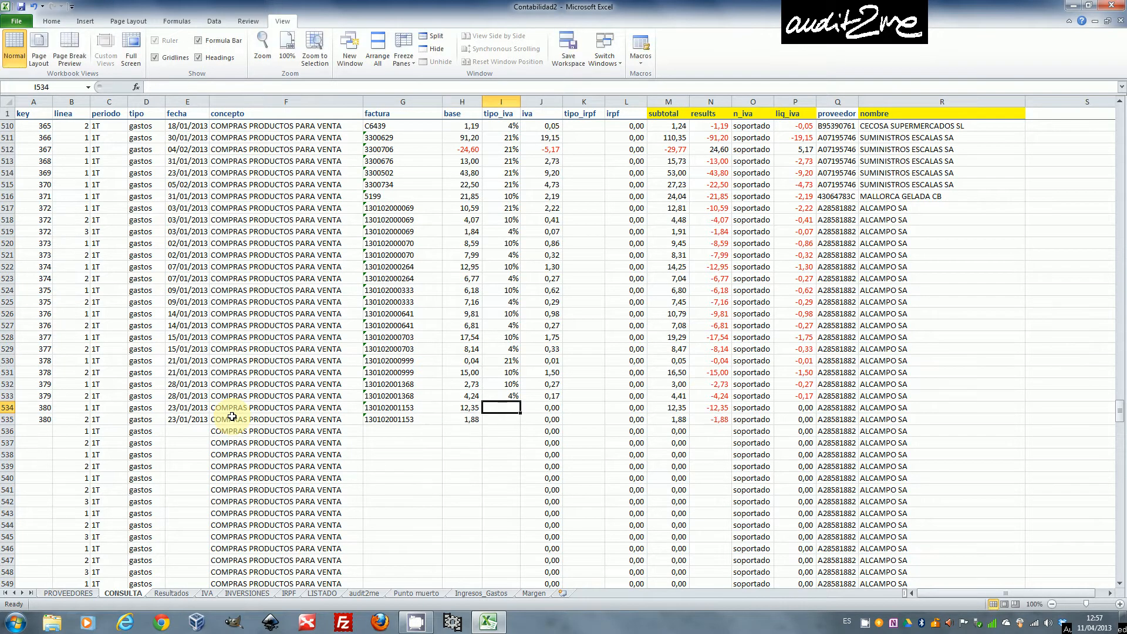
text(10)
key(Return)
text(4)
key(Return)
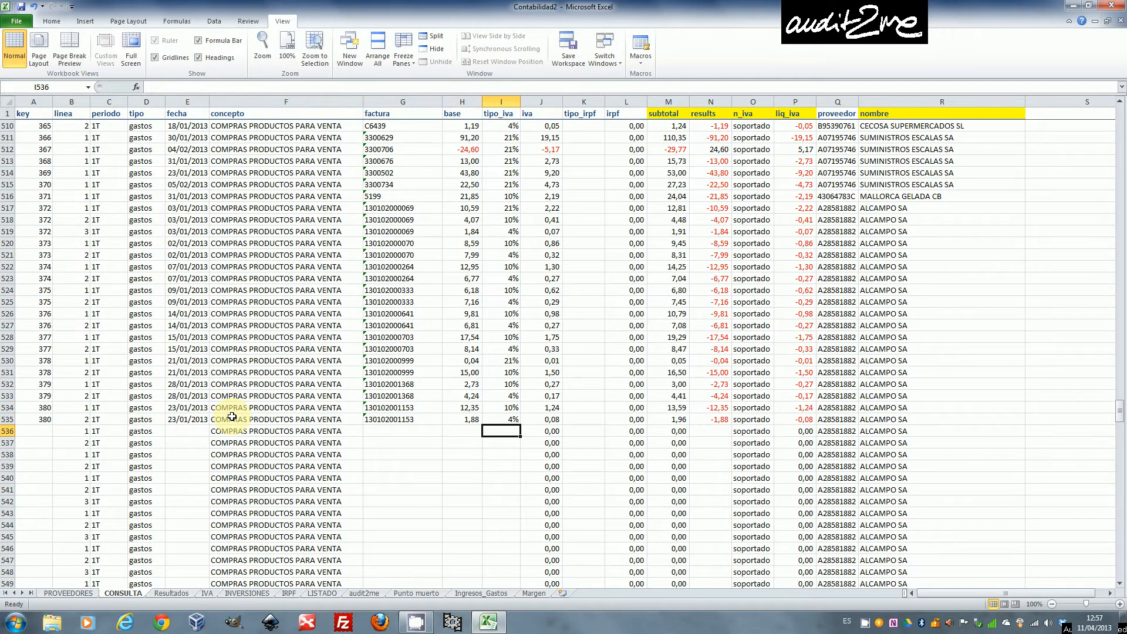
- Enter key 381 for the next purchase's two lines, in rows 536 and 537
key(Home)
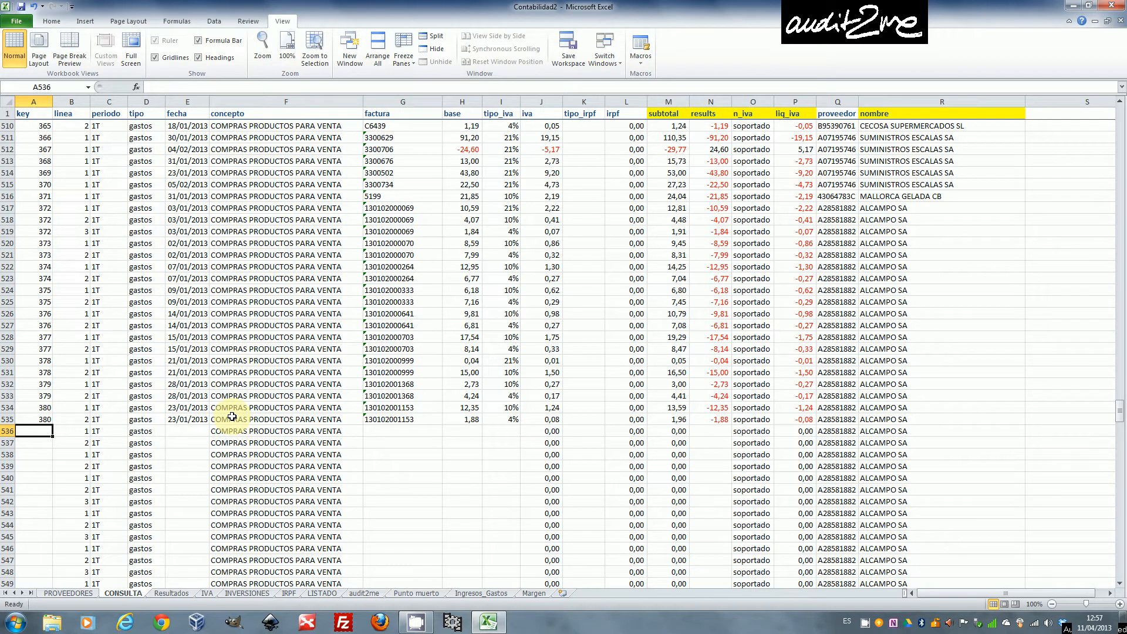
text(381)
key(Return)
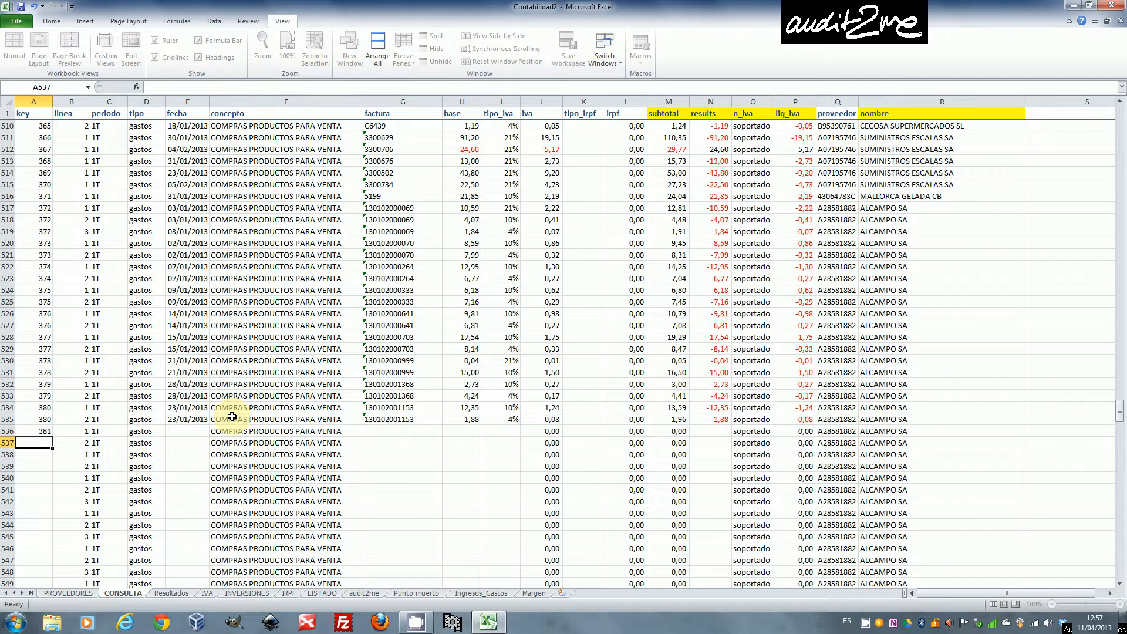
text(381)
key(Return)
- Enter the date 21/01/2013 for both lines of purchase 381, in rows 536 and 537
key(Up)
key(Right)
key(Right)
key(Right)
key(Right)
key(Up)
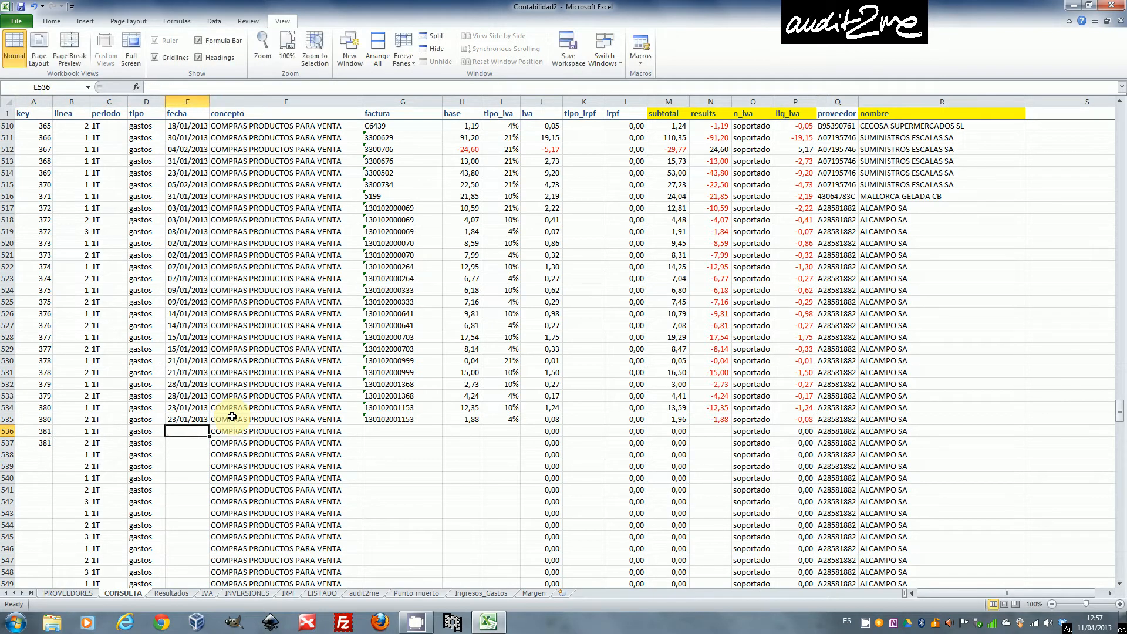
text(21/01/)
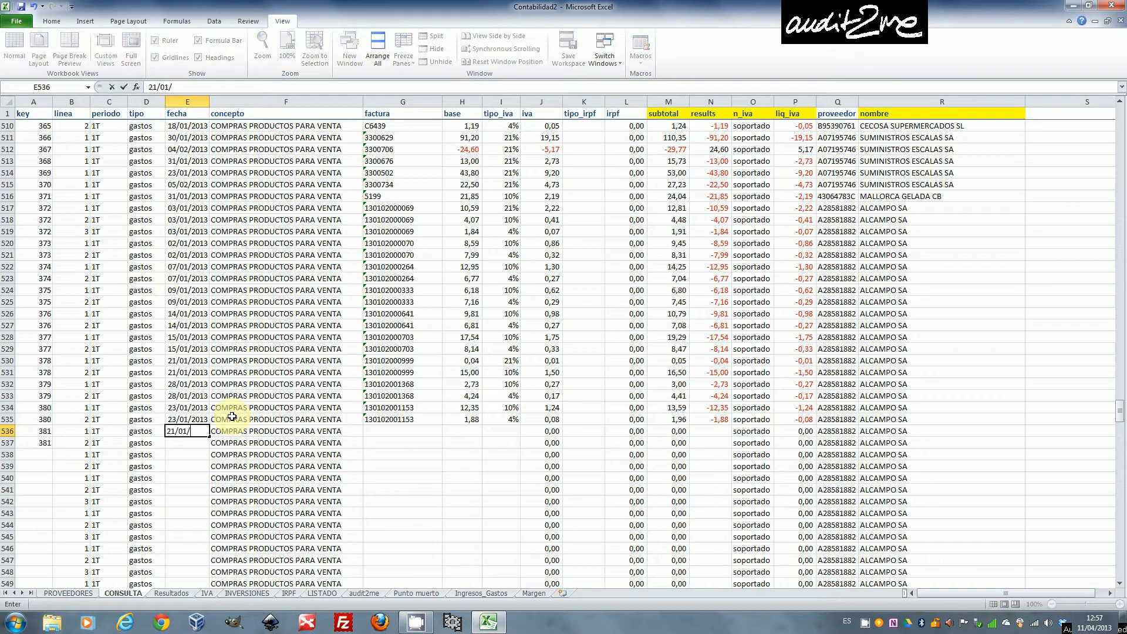
text(2013)
key(Return)
text(21/01/20)
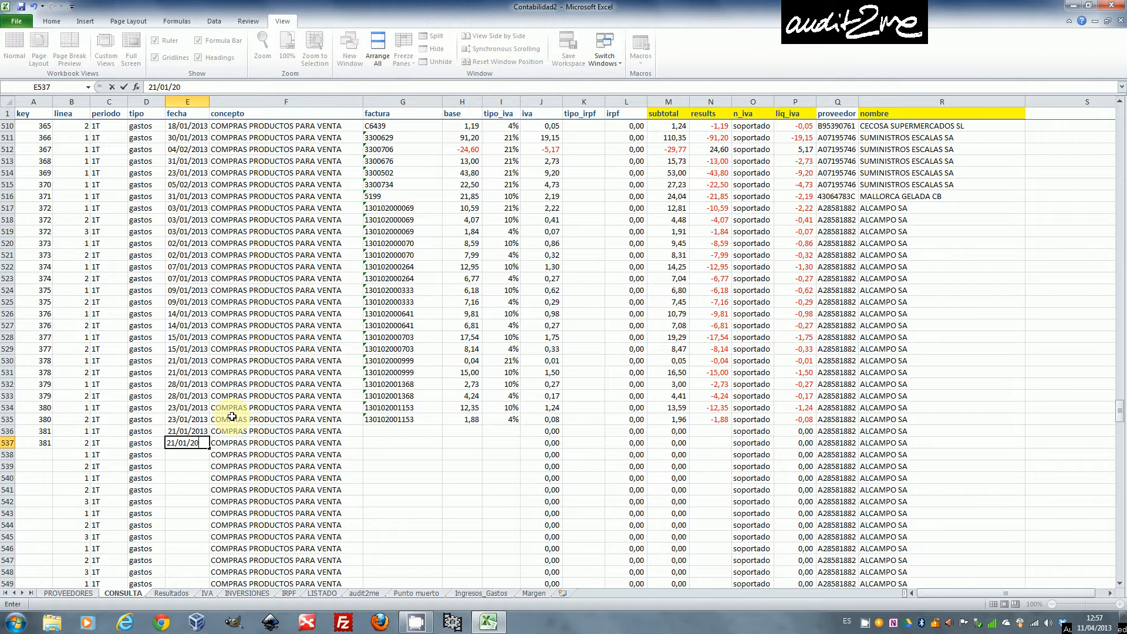
text(13)
key(Return)
key(Up)
key(Right)
key(Right)
key(Up)
text(1)
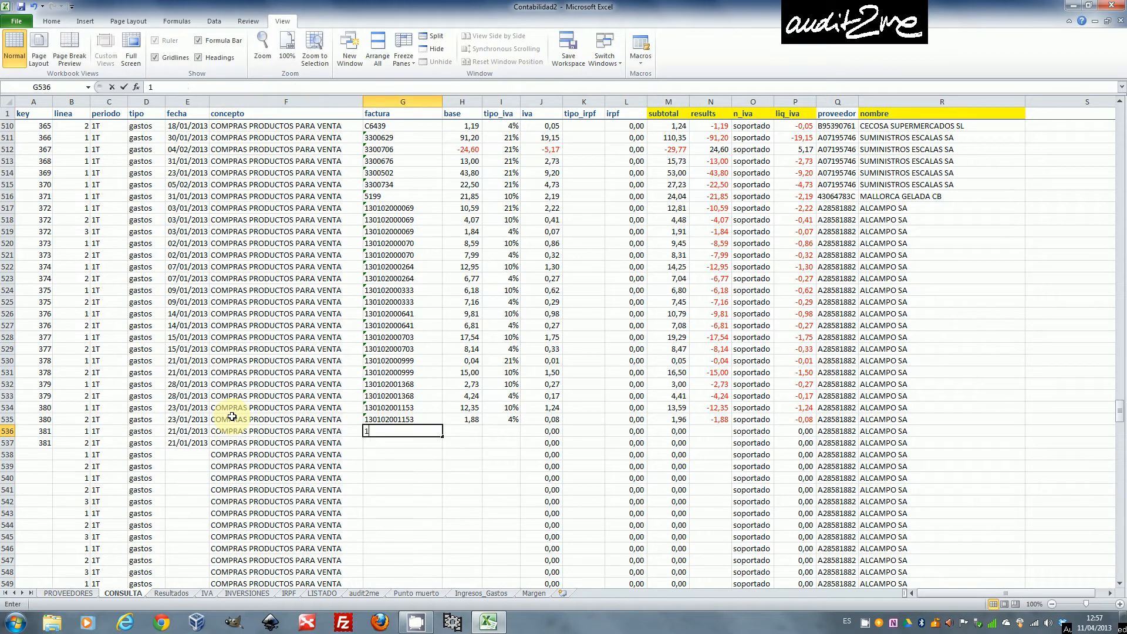
text(30102001000)
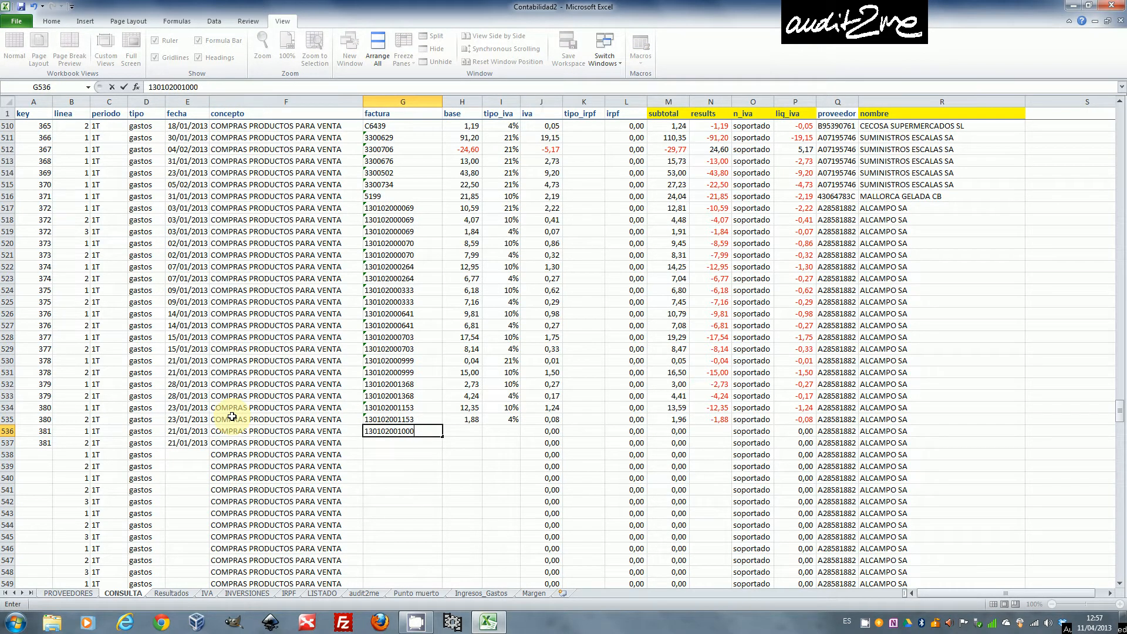
key(Return)
key(Up)
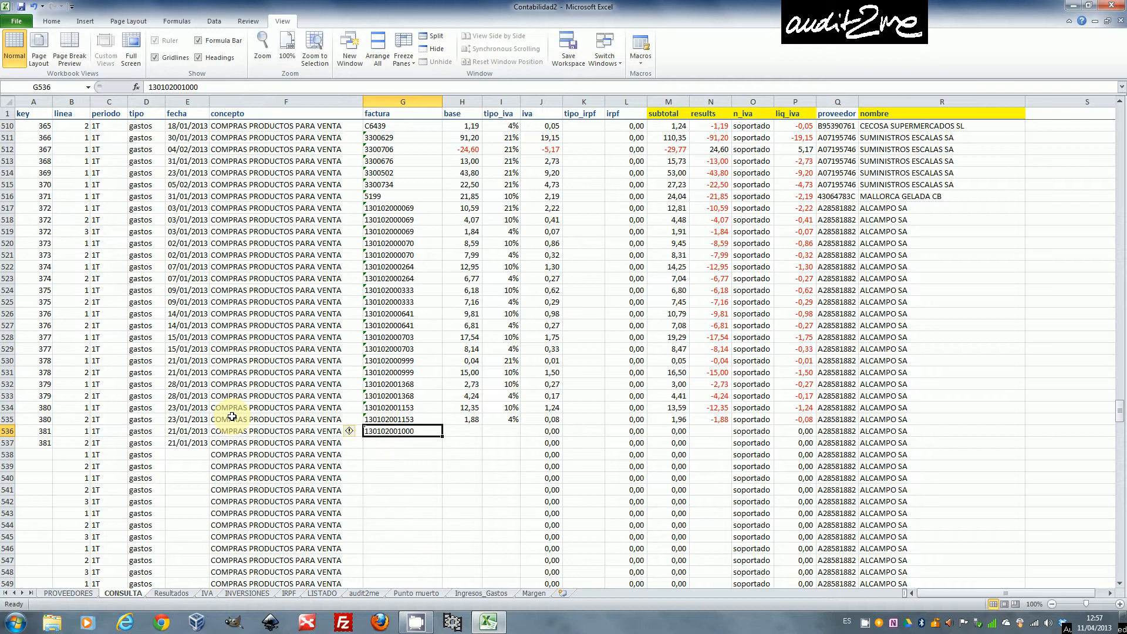
key(ctrl+c)
key(Down)
key(ctrl+v)
- Enter base 19,68 with tipo_iva 10% in row 536, and base 4,50 with tipo_iva 4% in row 537
key(Right)
key(Up)
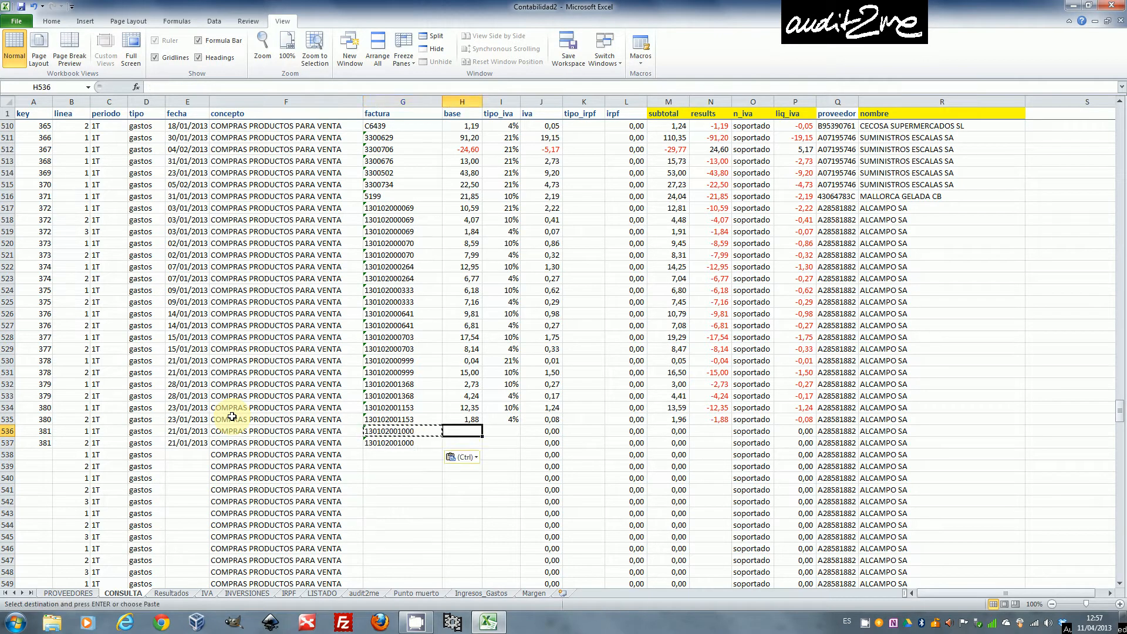
text(19,68)
key(Return)
text(4)
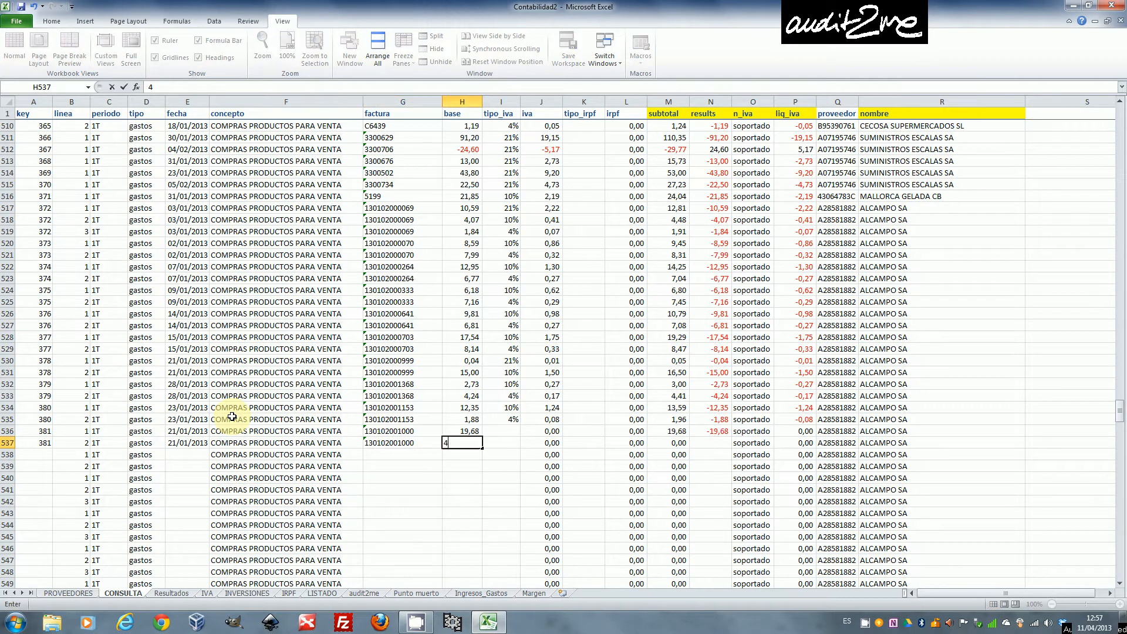
text(,50)
key(Tab)
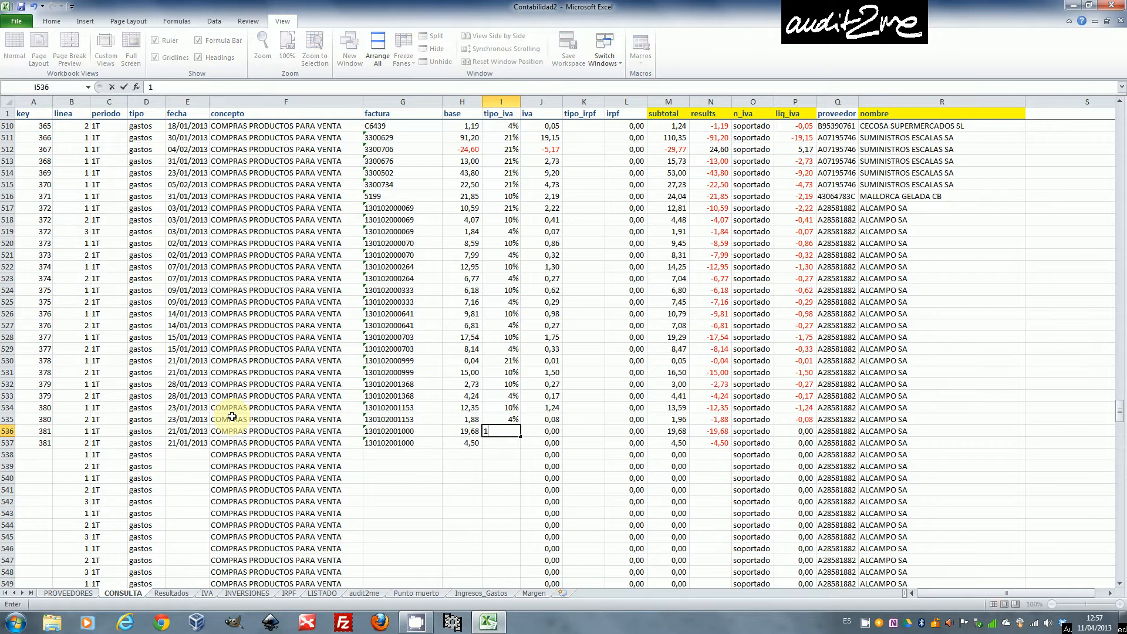
text(4)
key(Return)
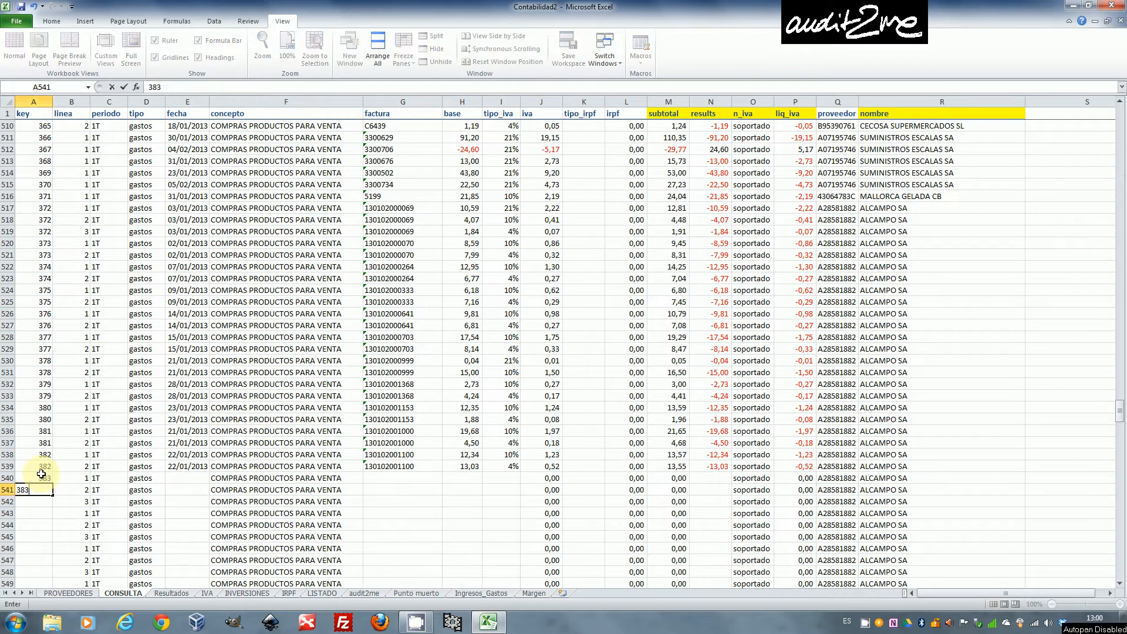
- Enter the date 29/01/2013 for the first two lines of purchase 383, in rows 540 and 541
key(Right)
key(Right)
key(Right)
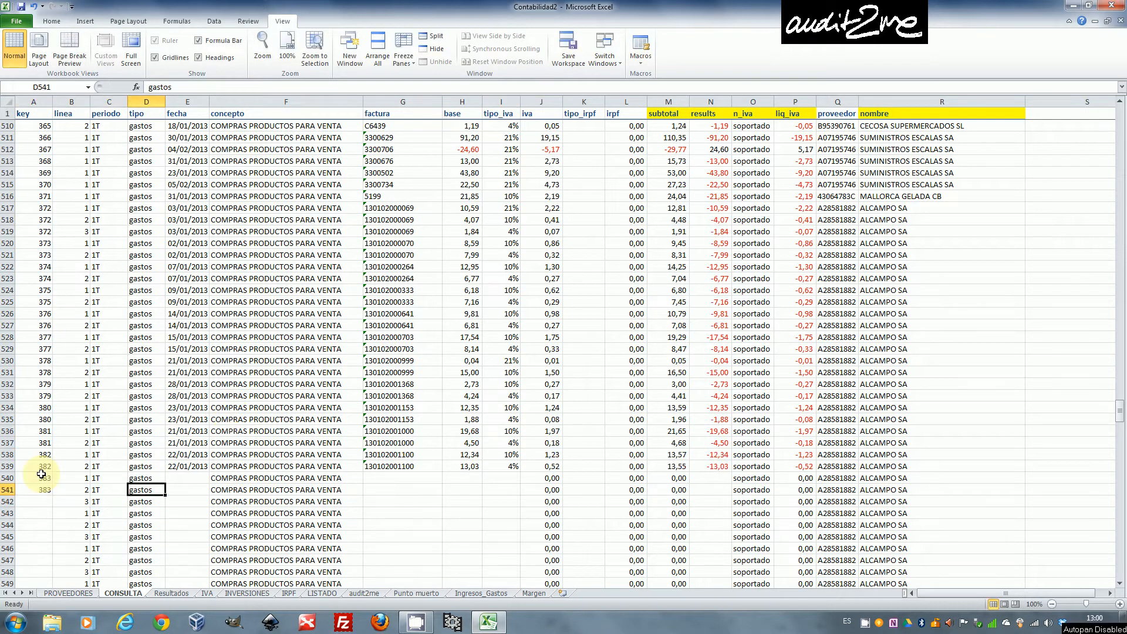
key(Up)
key(Right)
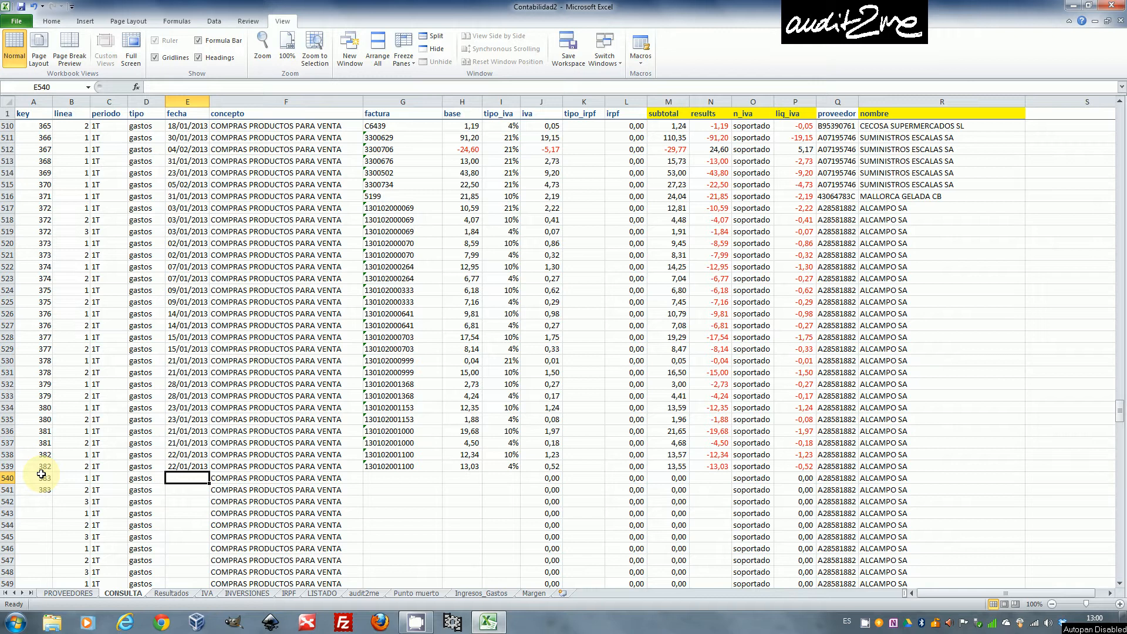
text(29/01/2013)
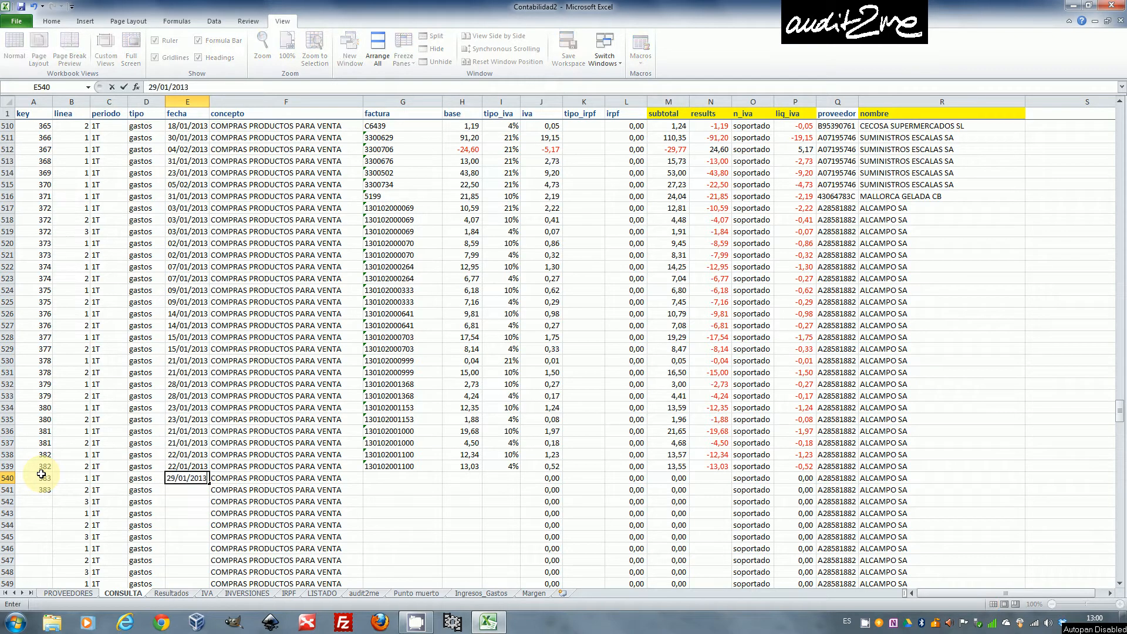
key(Return)
text(29/01/201)
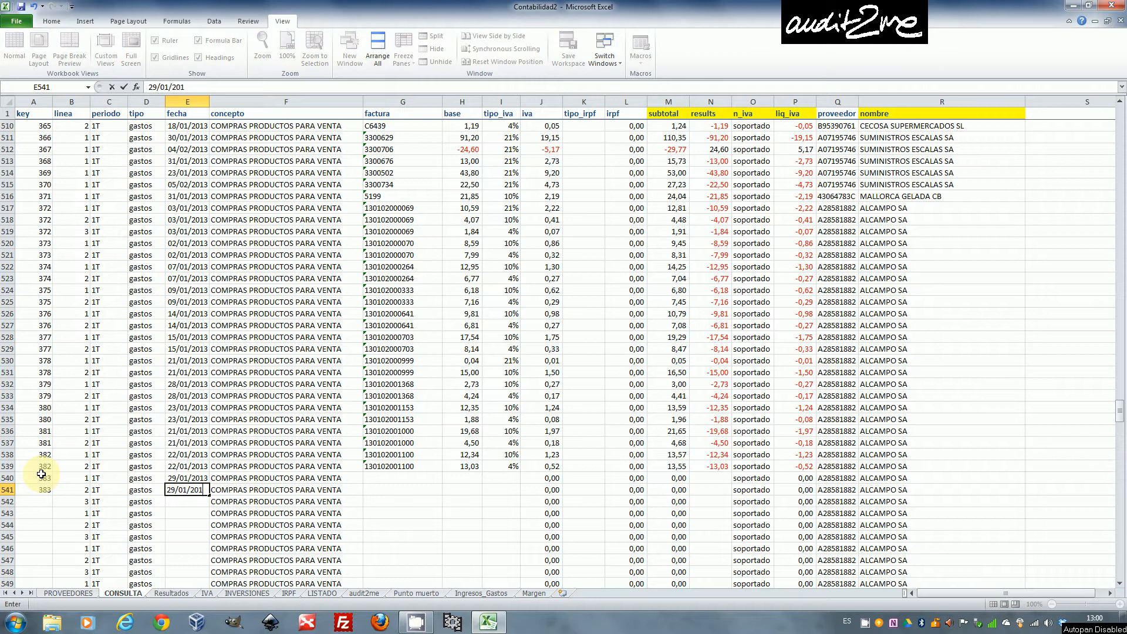
text(3)
key(Return)
key(Right)
key(Up)
key(Right)
key(Up)
text(13)
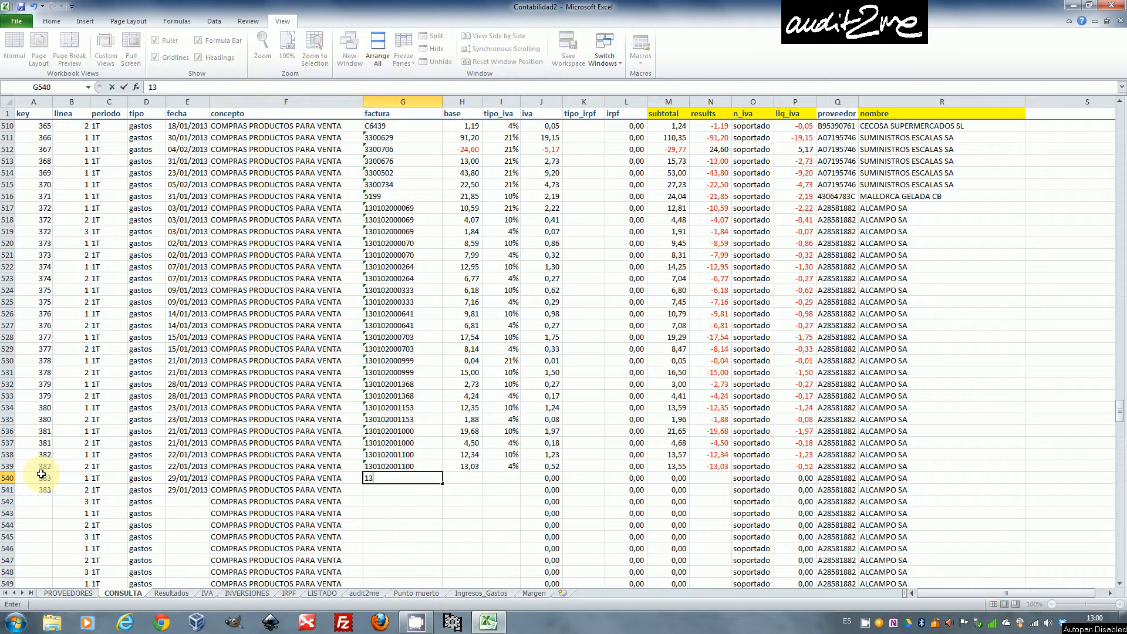
text(0102001454)
key(Return)
key(Up)
key(ctrl+c)
key(Down)
key(ctrl+v)
- Enter the base amounts 0,83, 7,49 and 7,08 in rows 540, 541 and 542
key(Right)
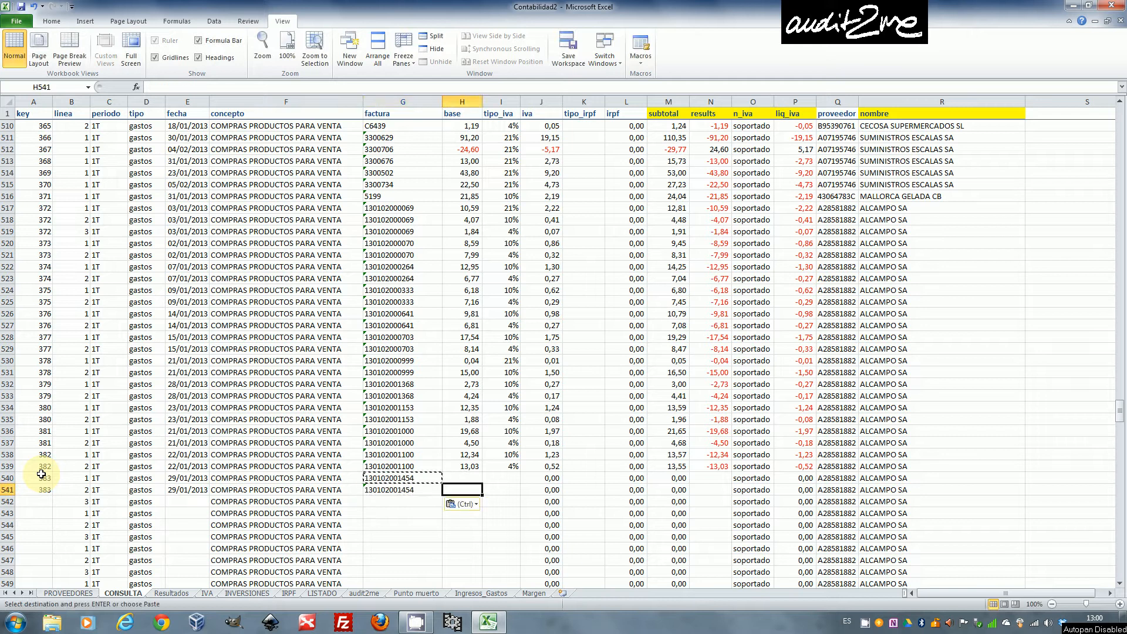
key(Up)
text(0,)
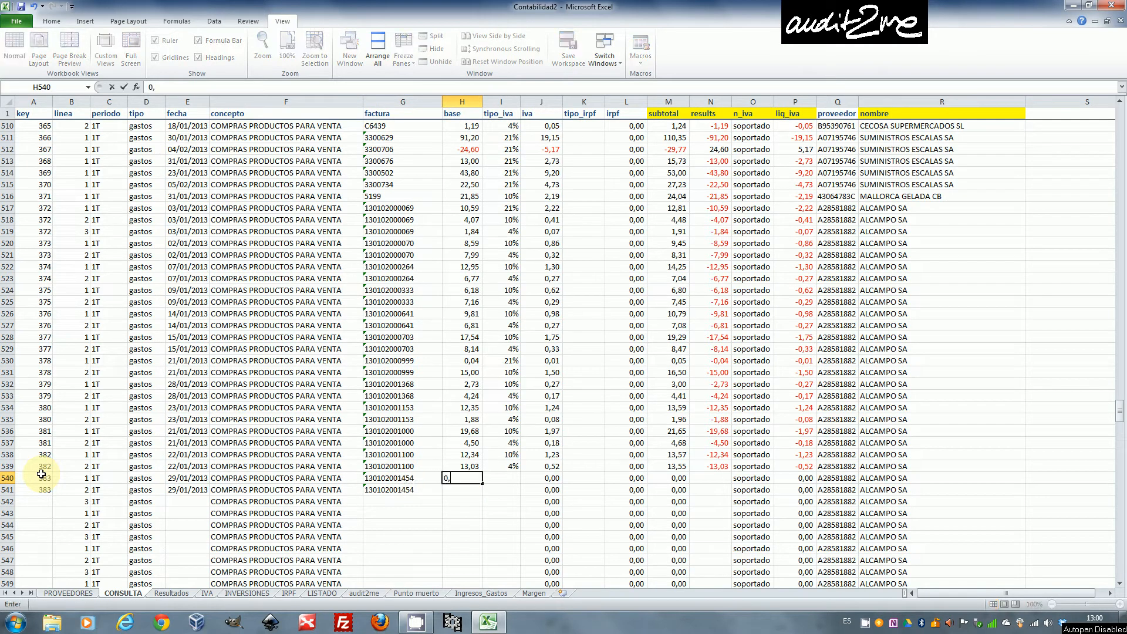
text(83)
key(Return)
text(7,49)
key(Return)
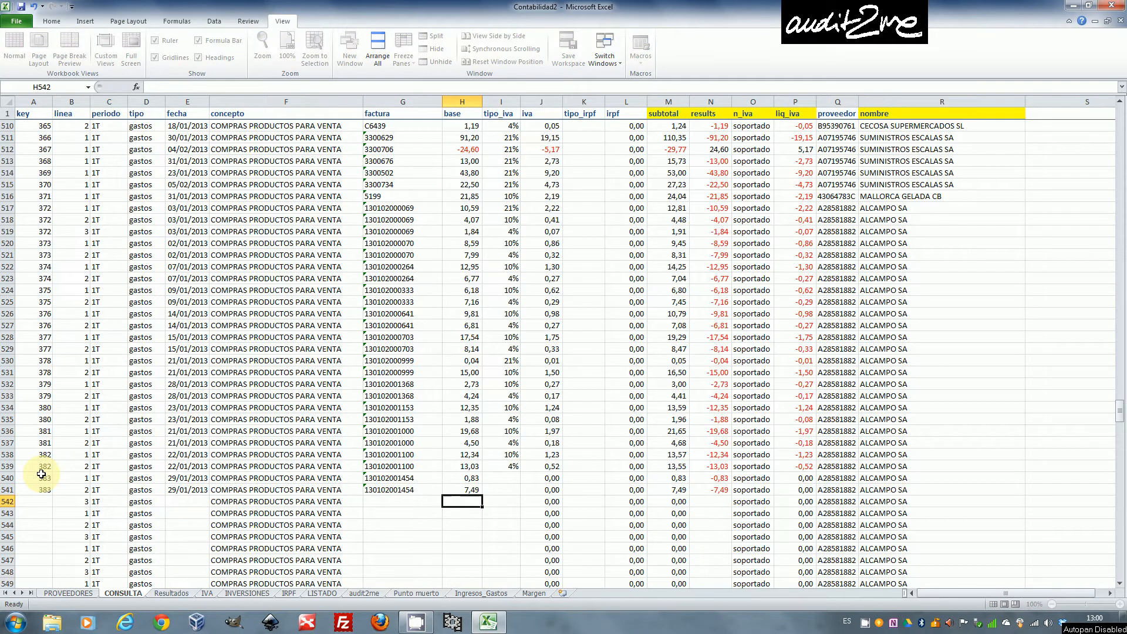
text(7,08)
key(Return)
key(Left)
key(Up)
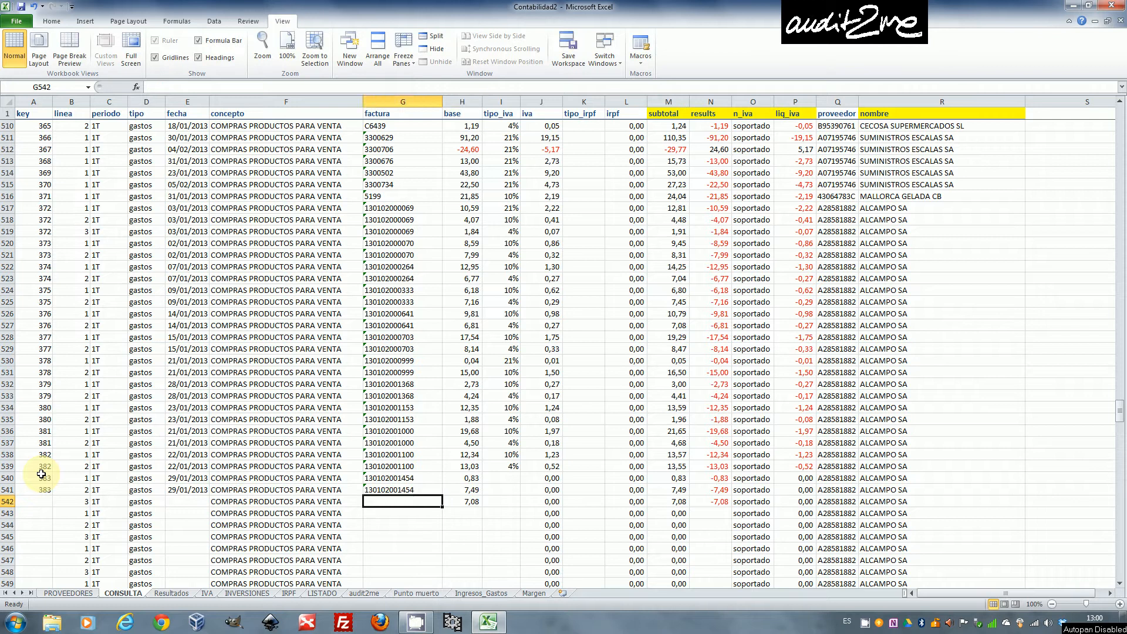
key(Up)
key(Down)
key(ctrl+v)
- Enter key 383 for the third purchase line, in row 542
key(Left)
key(Left)
key(Left)
key(Left)
key(Left)
key(Left)
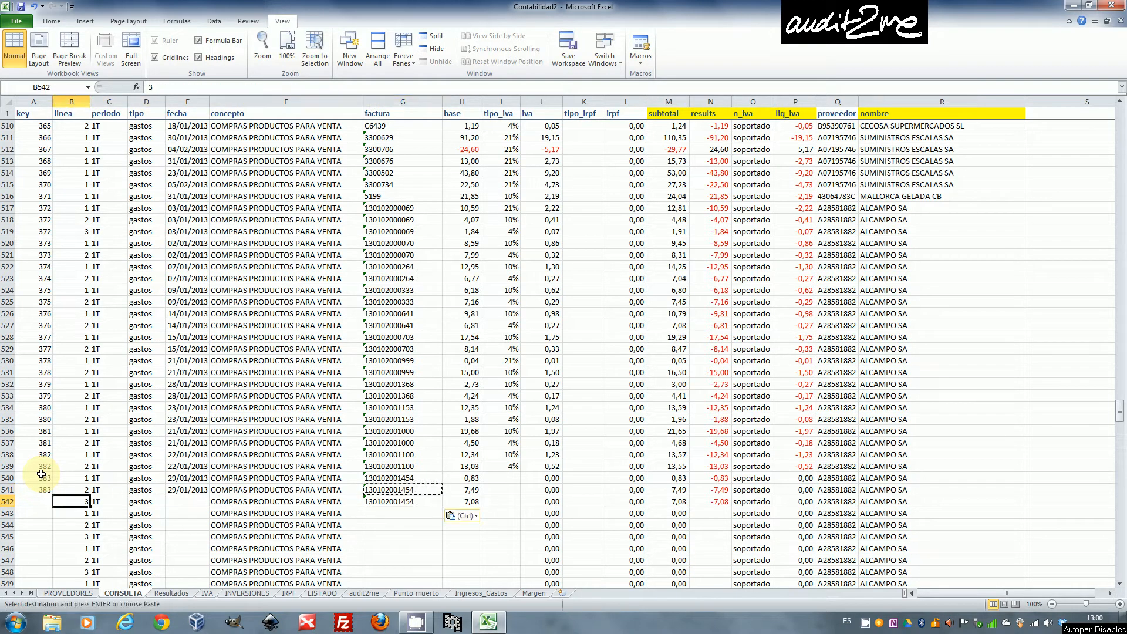
text(383)
key(Right)
- Enter the date 29/01/2013 for the third line of purchase 383, in row 542
key(Right)
key(Right)
key(Right)
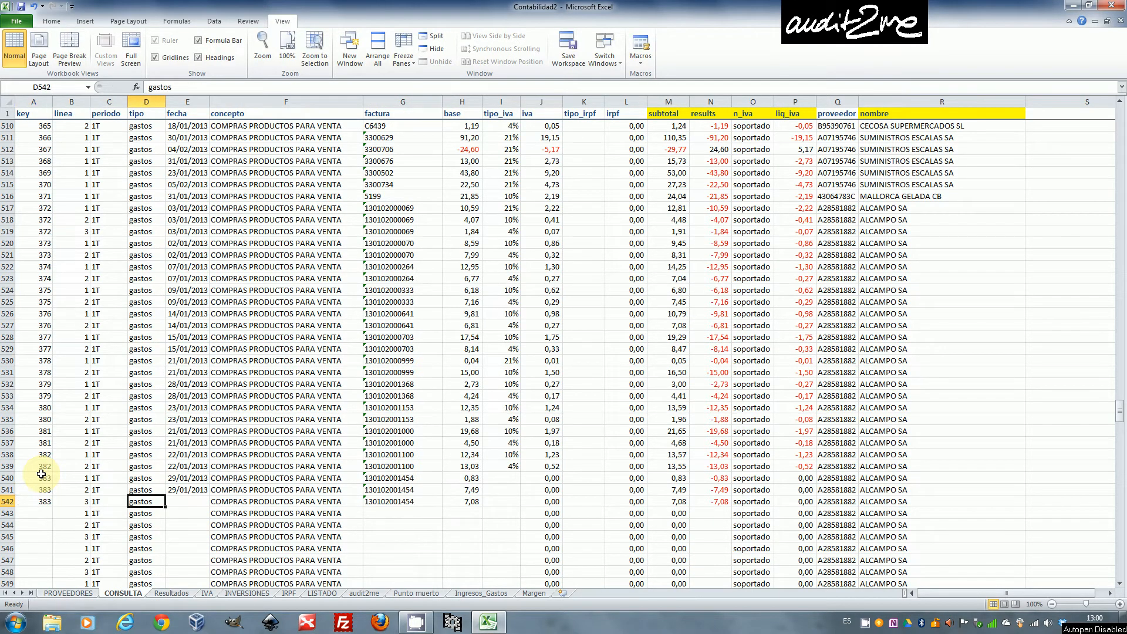
text(29/01/2013)
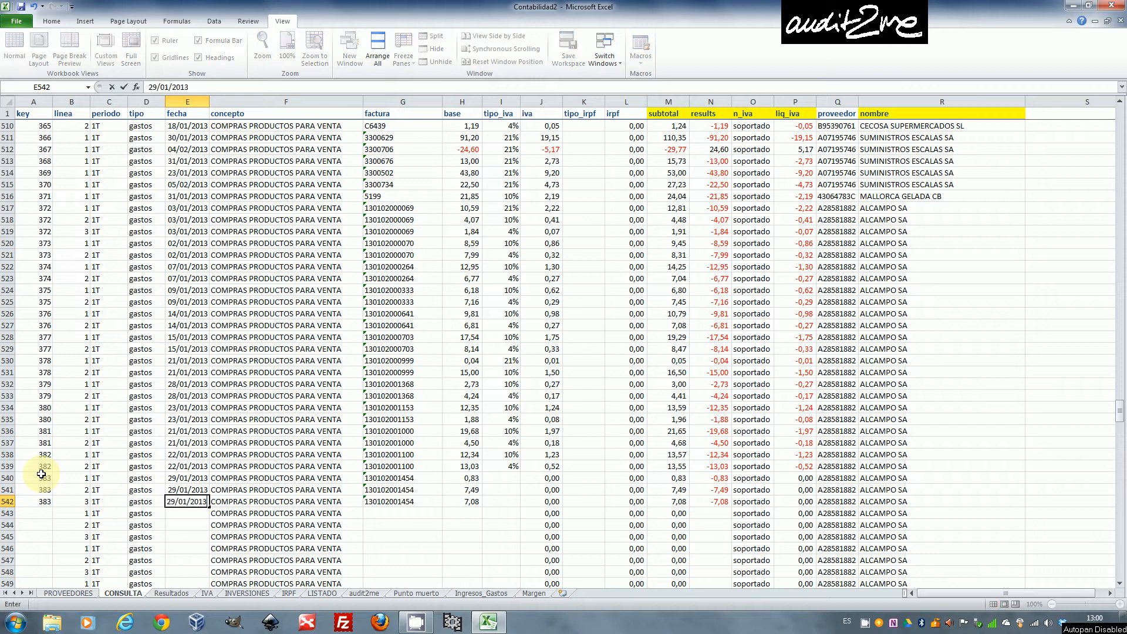
key(Right)
- Set tipo_iva to 21%, 10% and 4% for the three lines of purchase 383, in rows 540 to 542
key(Right)
key(Right)
key(Right)
key(Up)
key(Up)
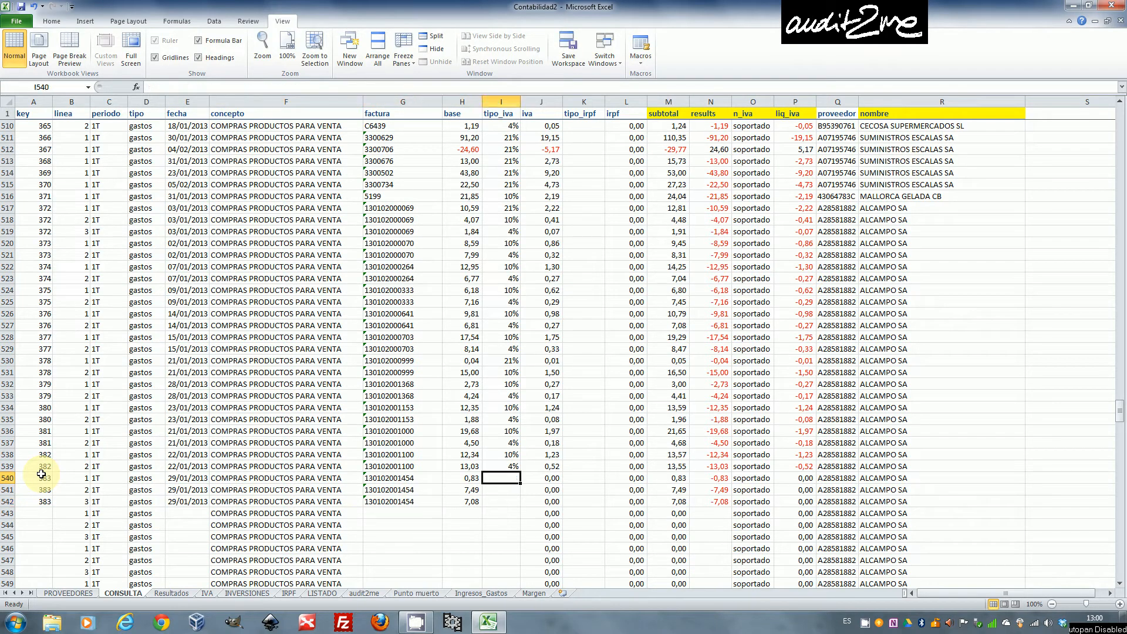
text(21)
key(Return)
text(10)
key(Return)
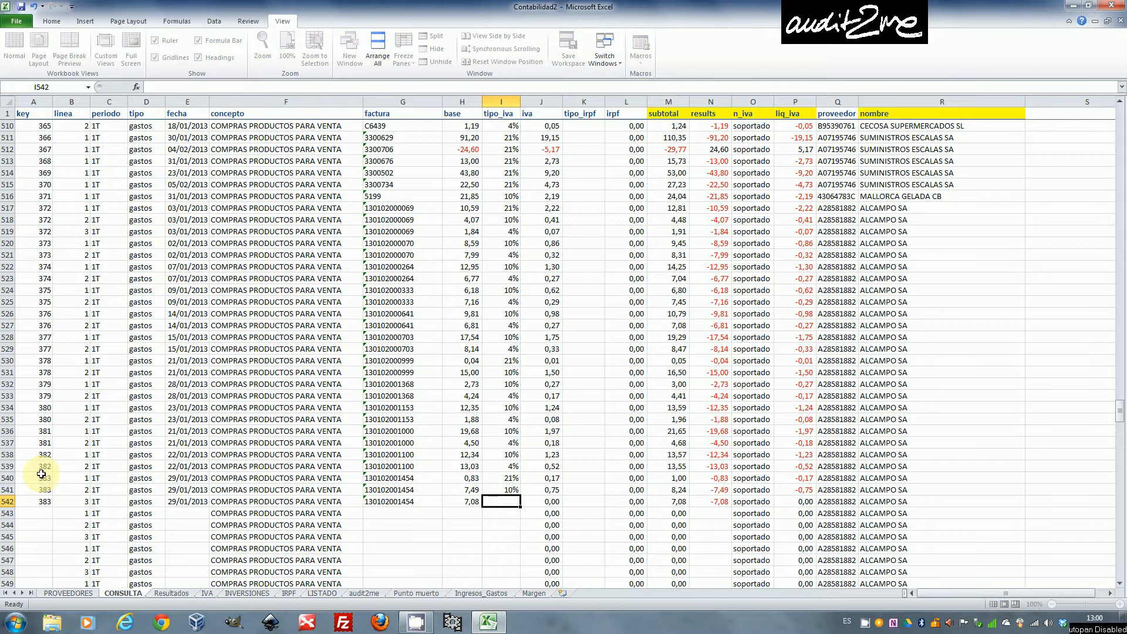
text(4)
key(Return)
key(Right)
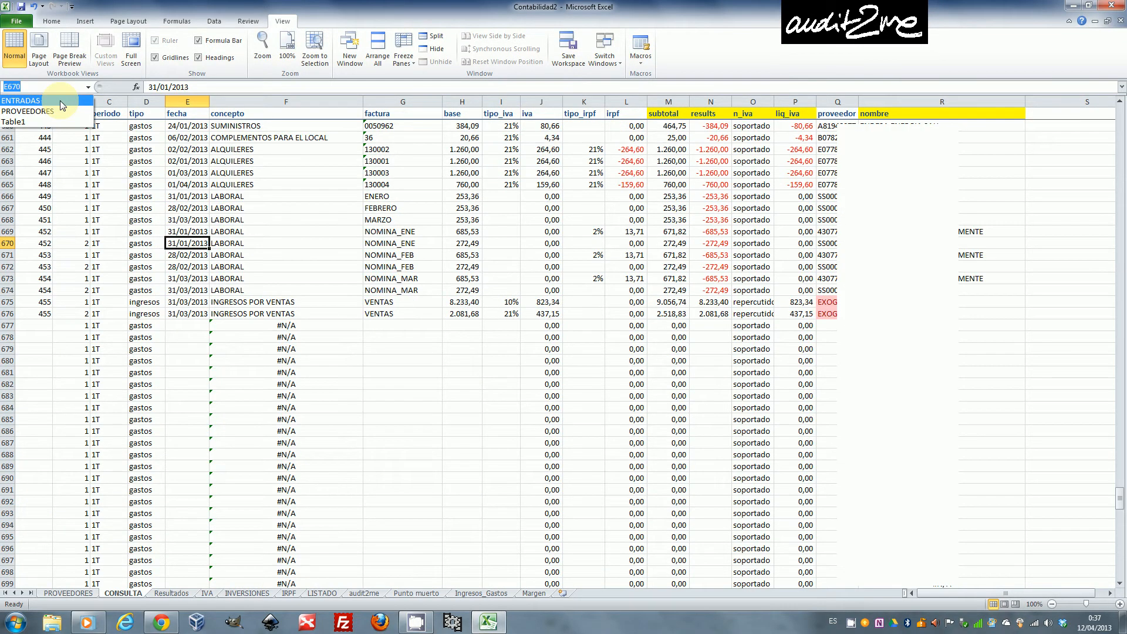
- Extend the named range ENTRADAS to =CONSULTA!$A$1:$R$676 so that it includes the new entries
click(61, 102)
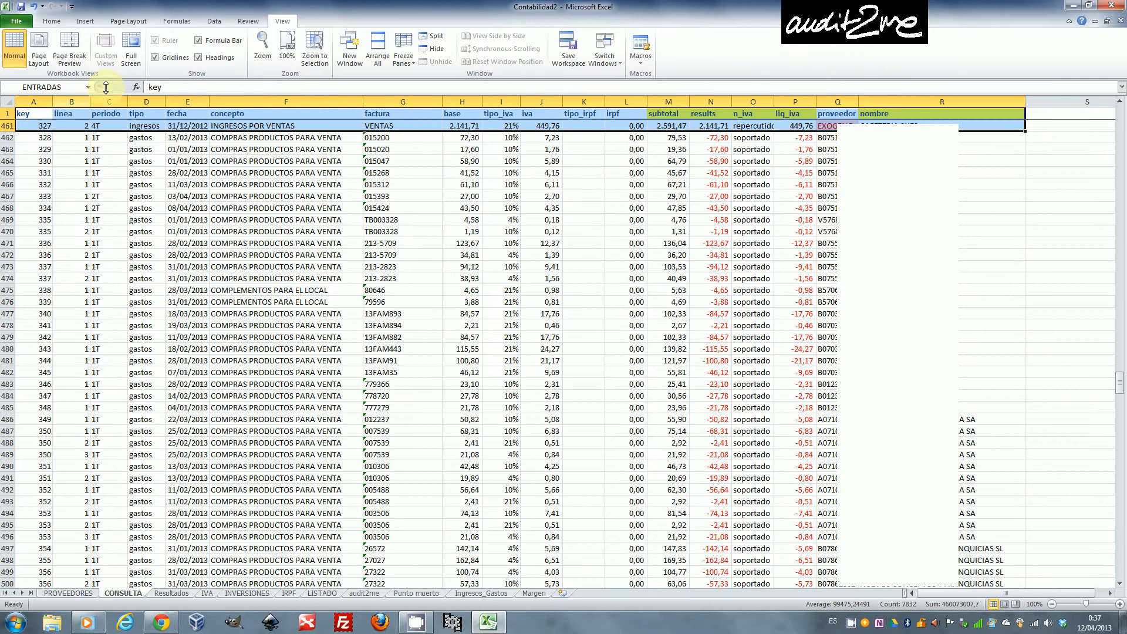
click(214, 21)
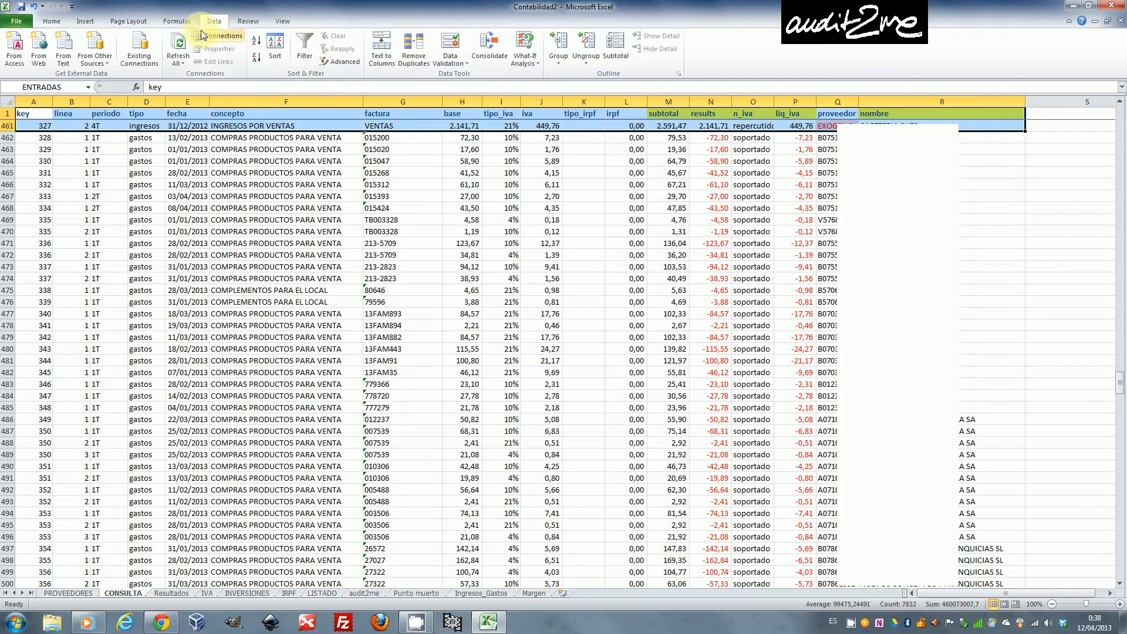
click(176, 21)
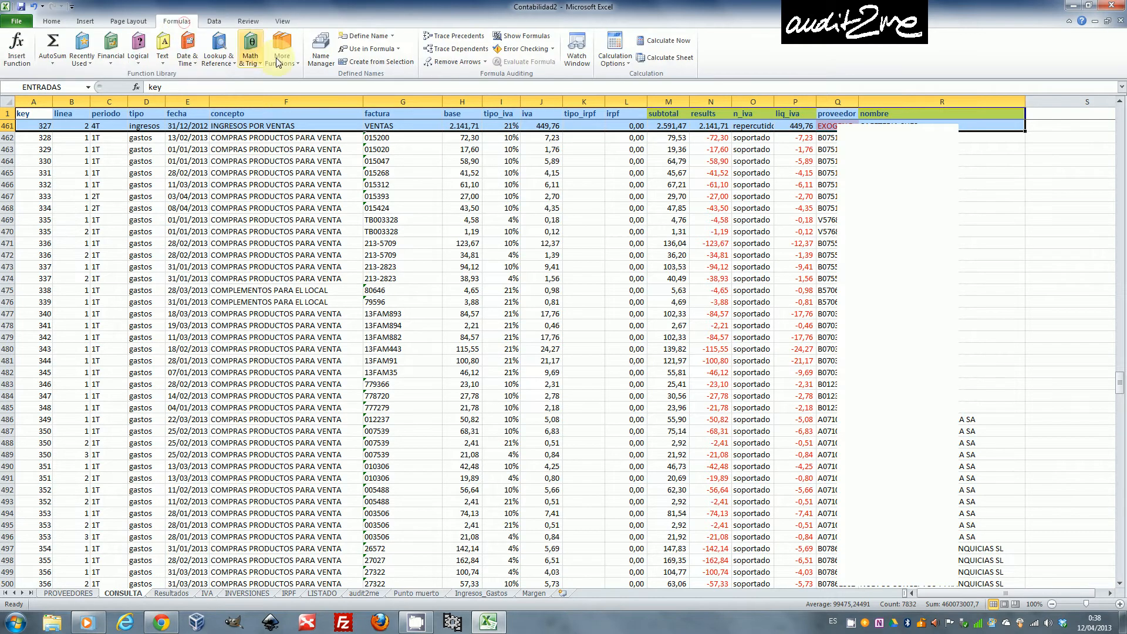
click(320, 58)
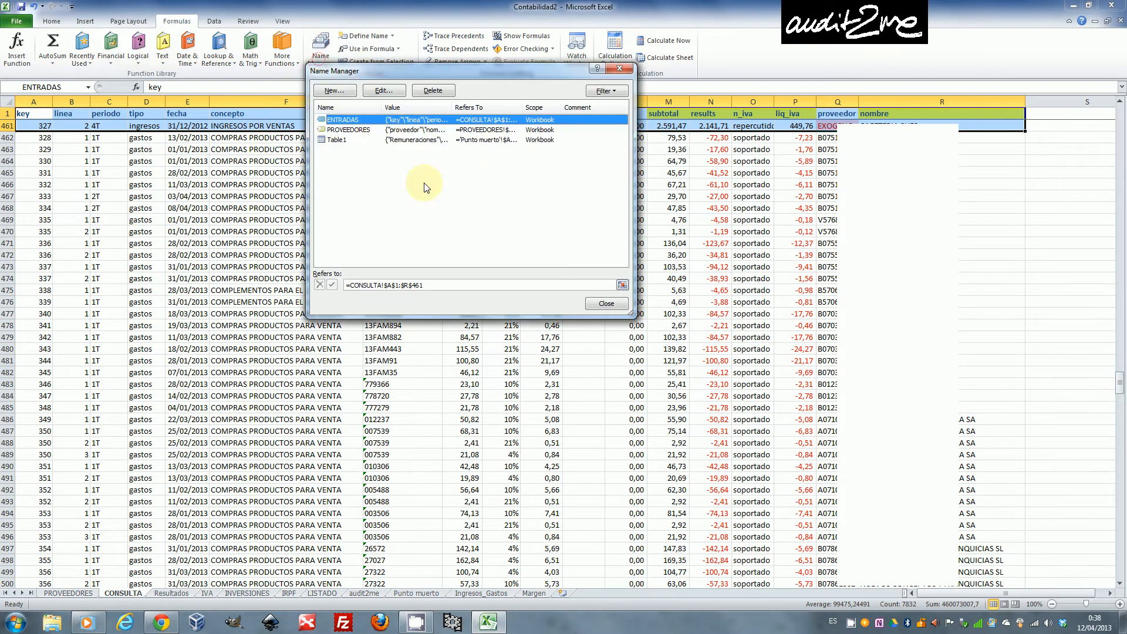
double_click(420, 120)
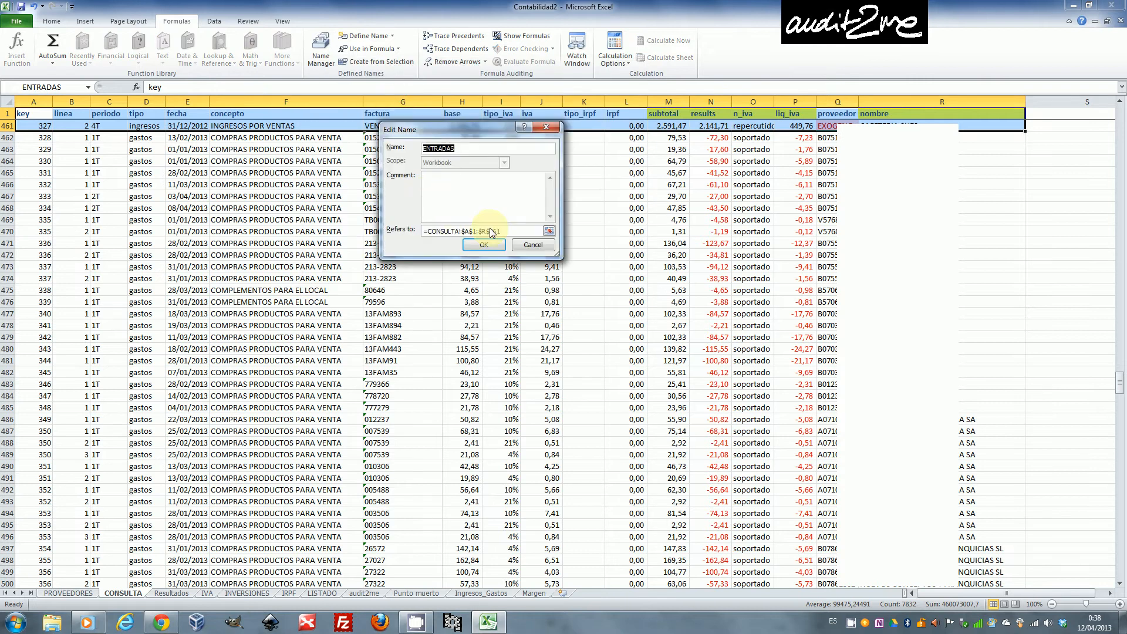
click(509, 230)
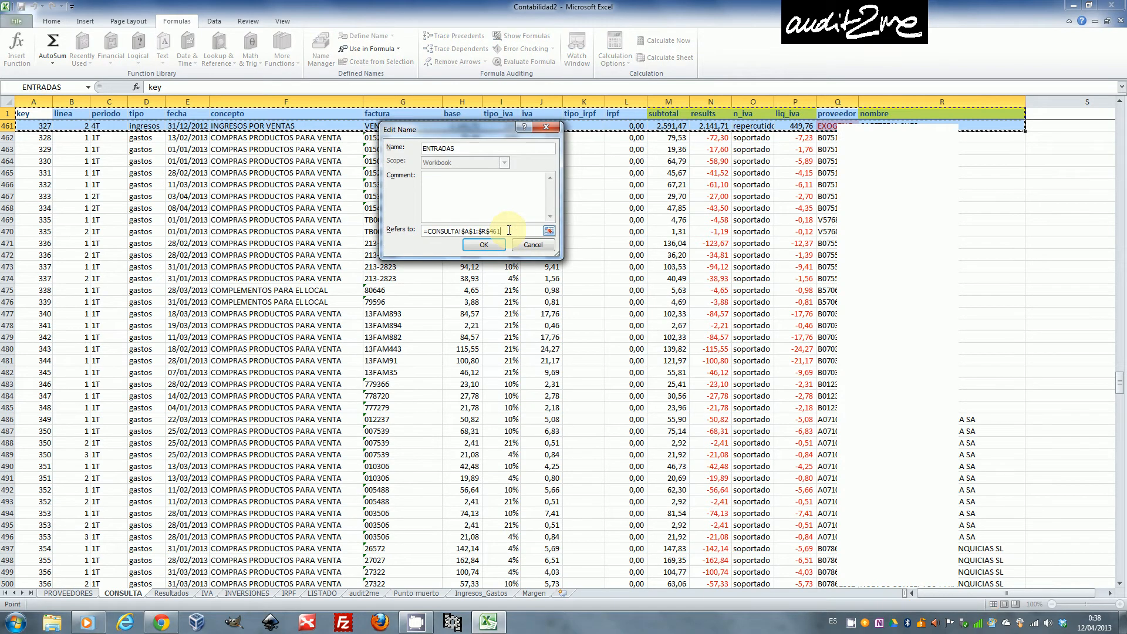
key(BackSpace)
key(BackSpace)
click(495, 246)
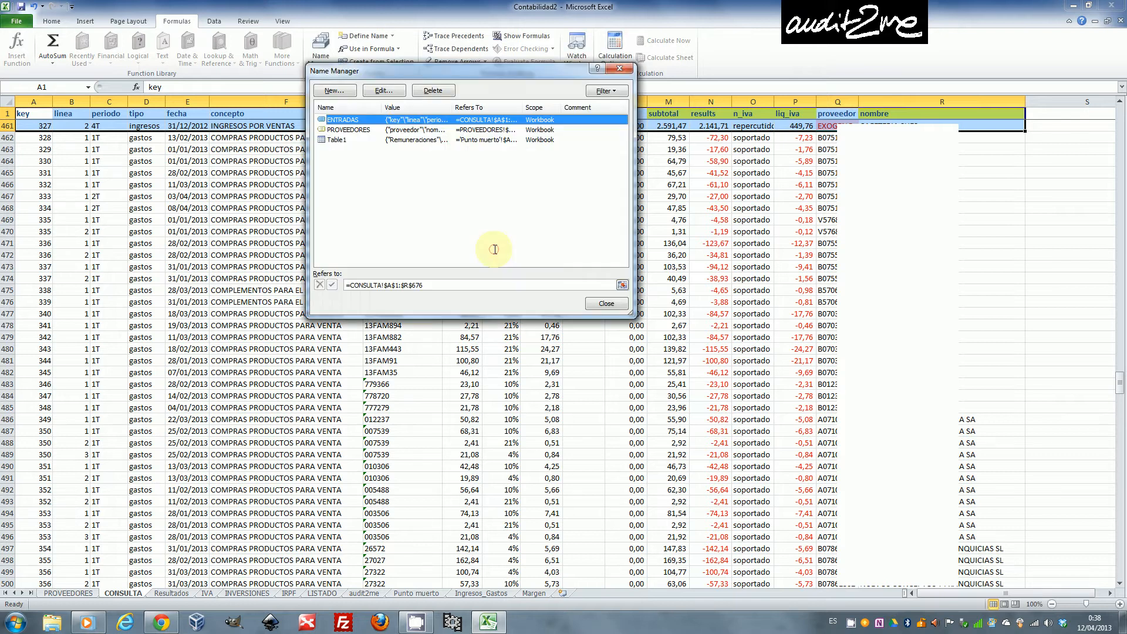
click(591, 303)
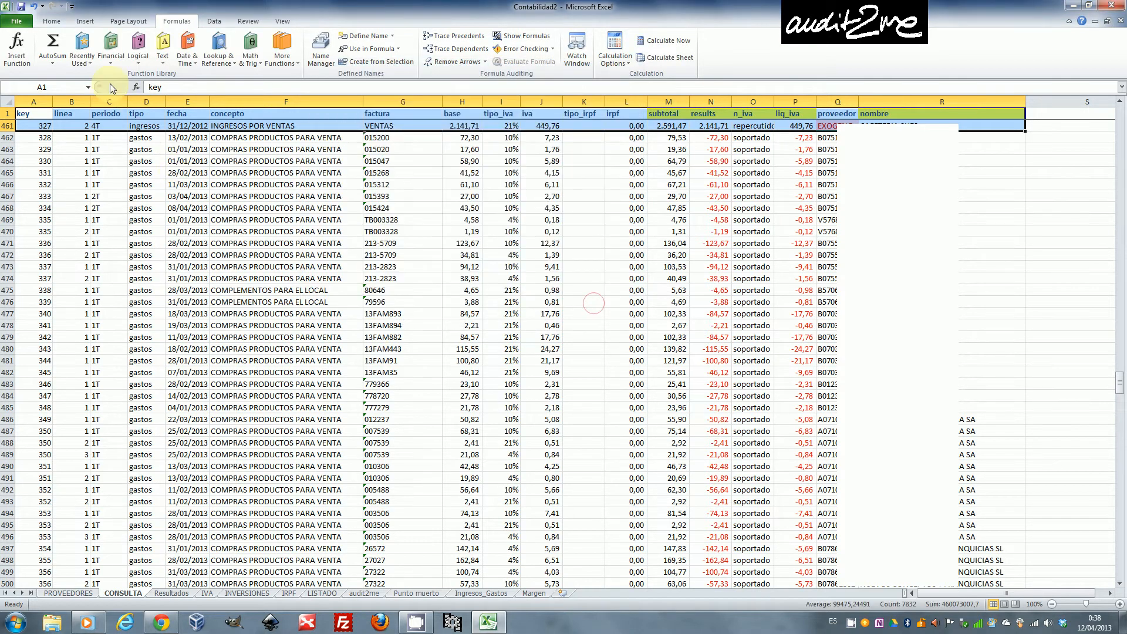
- Select the named range ENTRADAS and check where it ends on the CONSULTA sheet
click(88, 87)
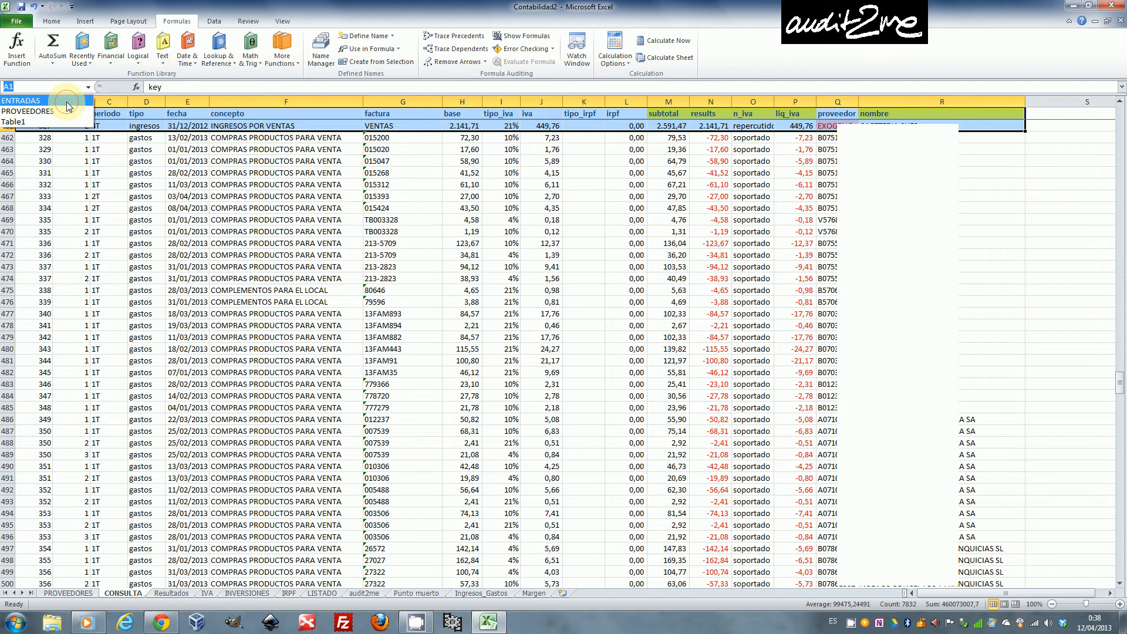
click(68, 101)
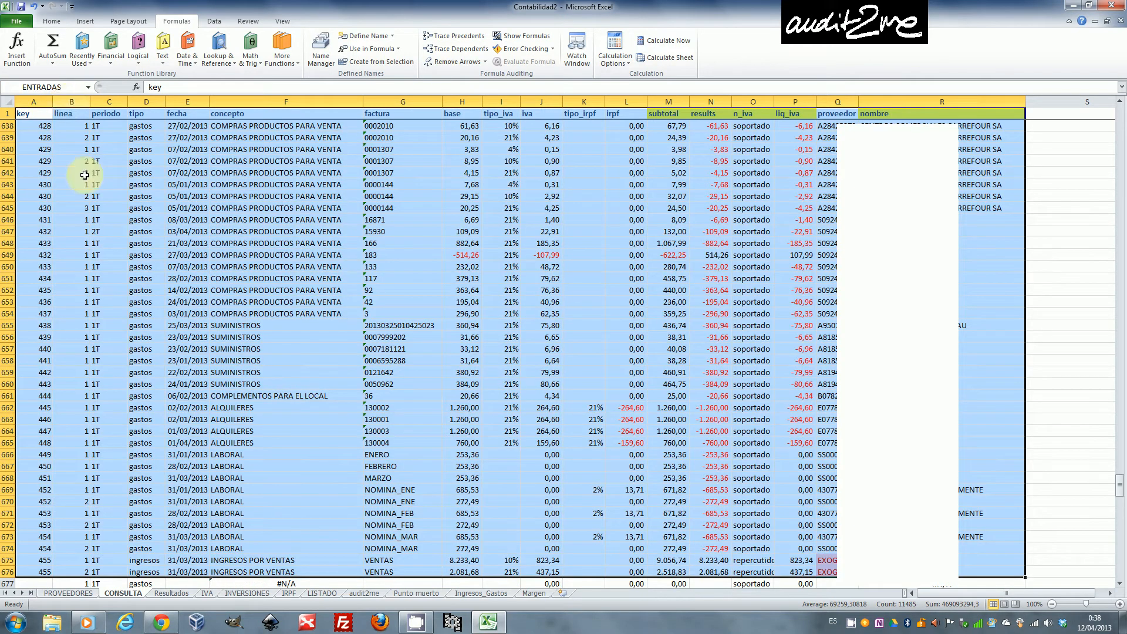
scroll(95, 198, down, 3)
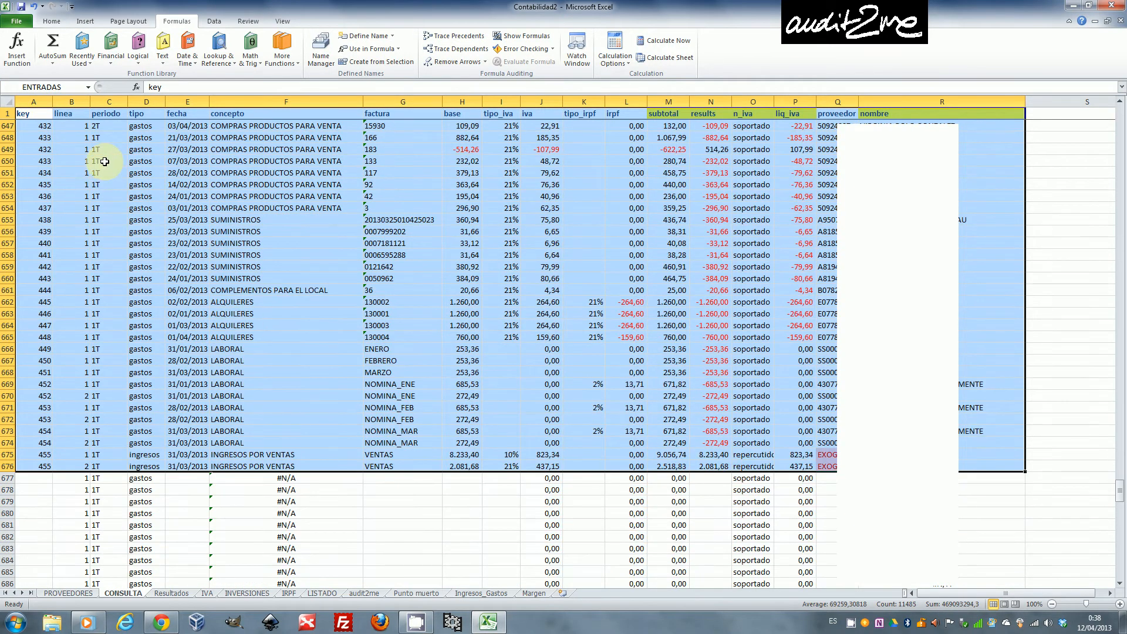
- Refresh the pivot table on the Resultados sheet
key(ctrl+Page_Down)
right_click(311, 183)
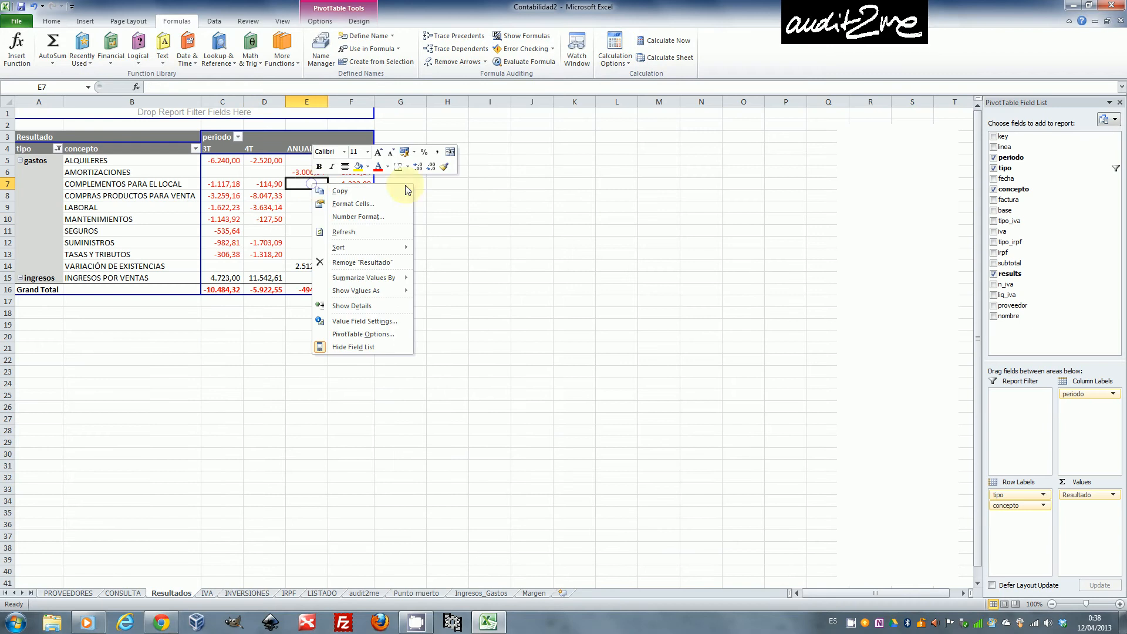
click(363, 234)
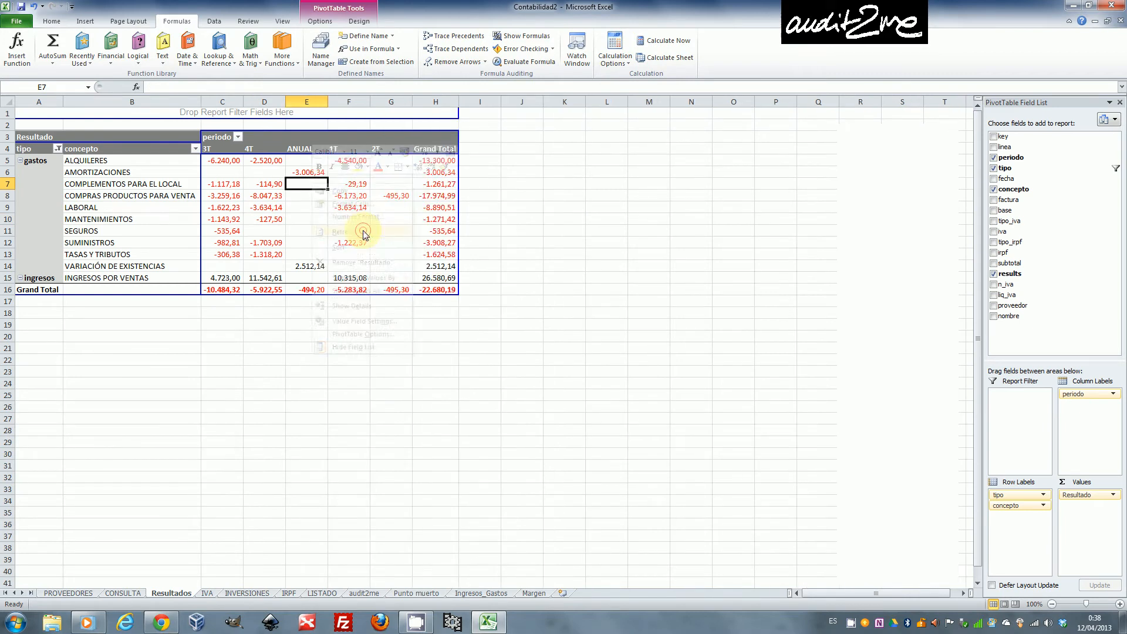
- Filter the periodo field of the Resultados pivot table to show only 1T
click(237, 137)
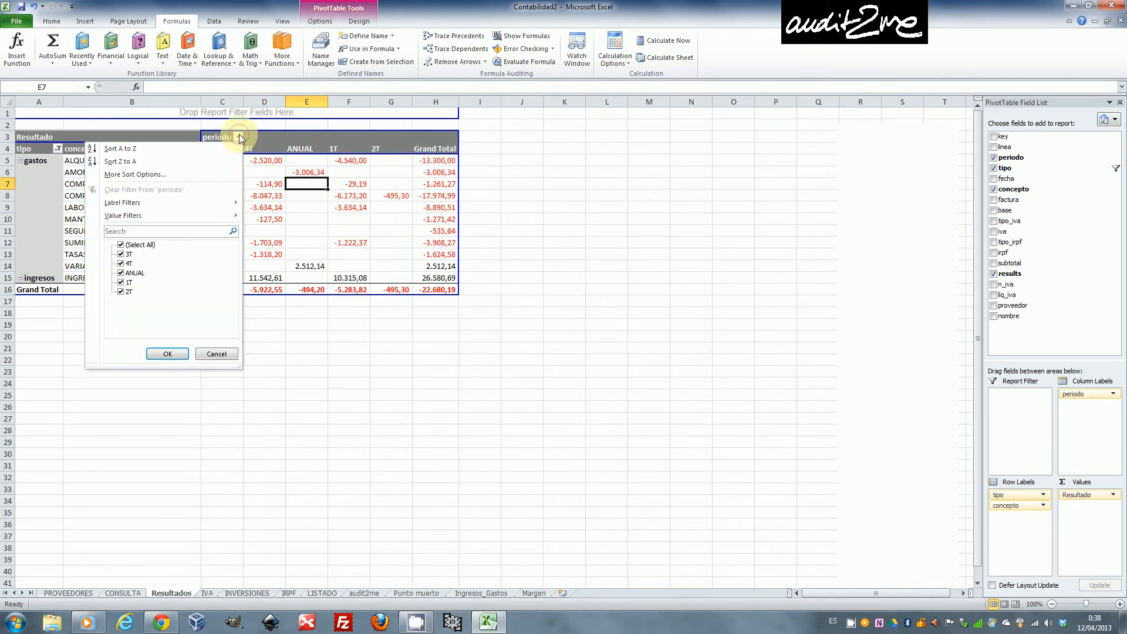
click(121, 245)
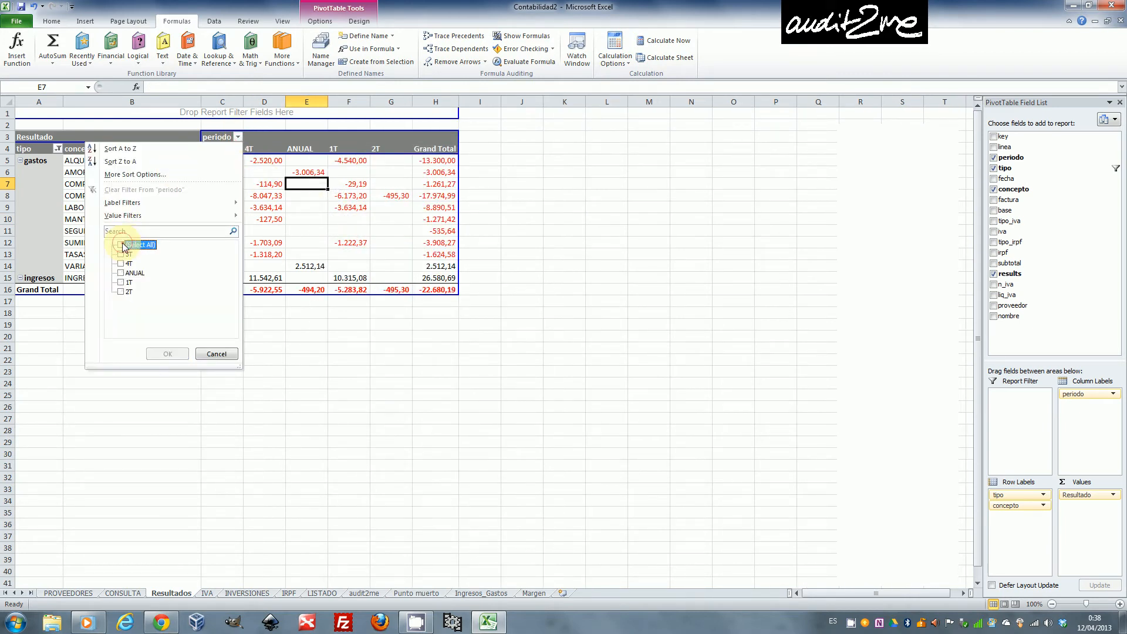
click(121, 283)
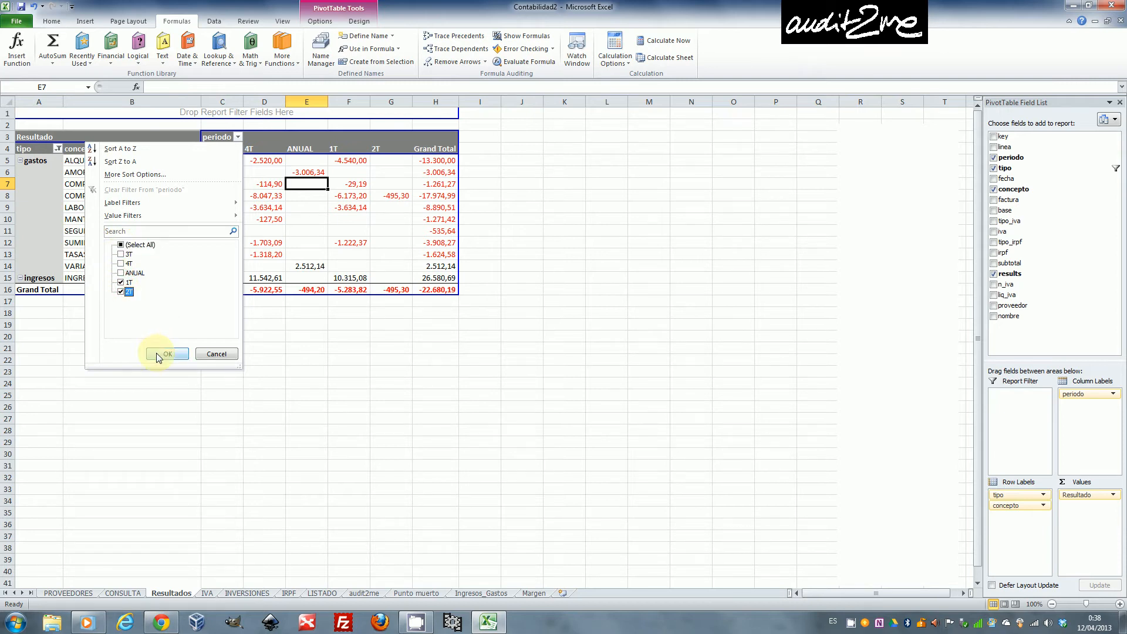
click(121, 292)
click(121, 292)
click(167, 353)
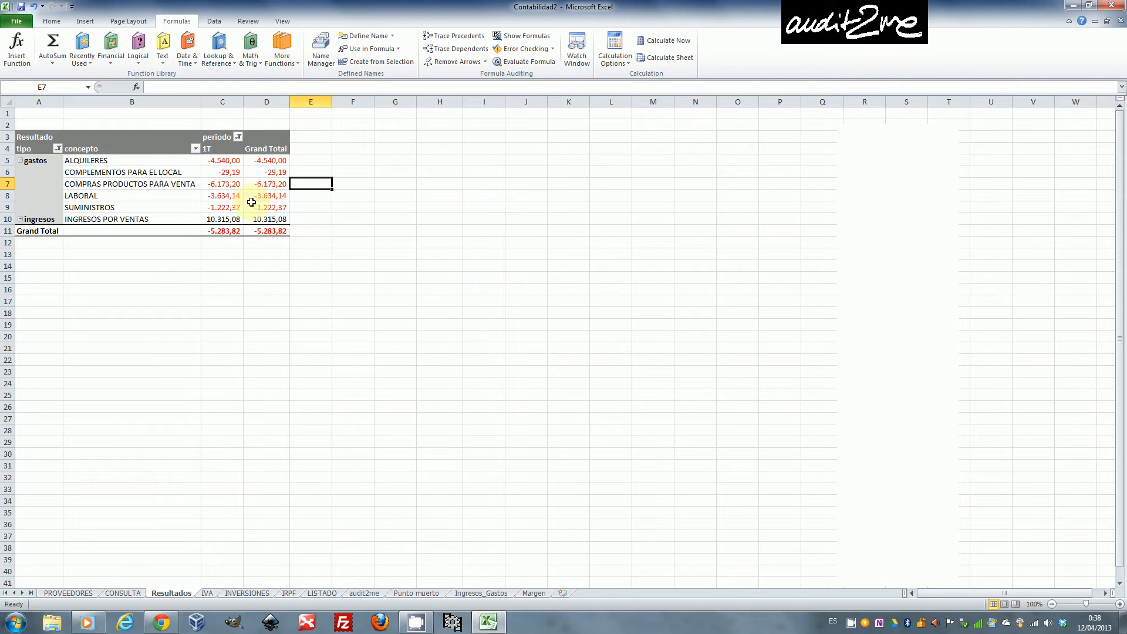
- Set the grand totals of the Resultados pivot table to on for columns only
right_click(224, 193)
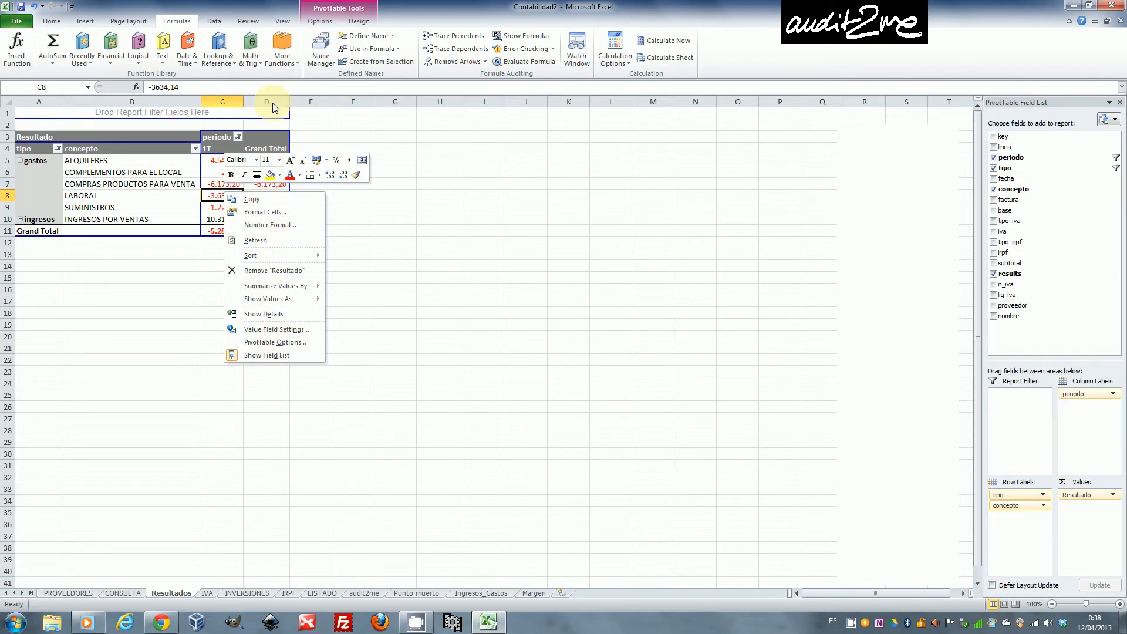
click(213, 21)
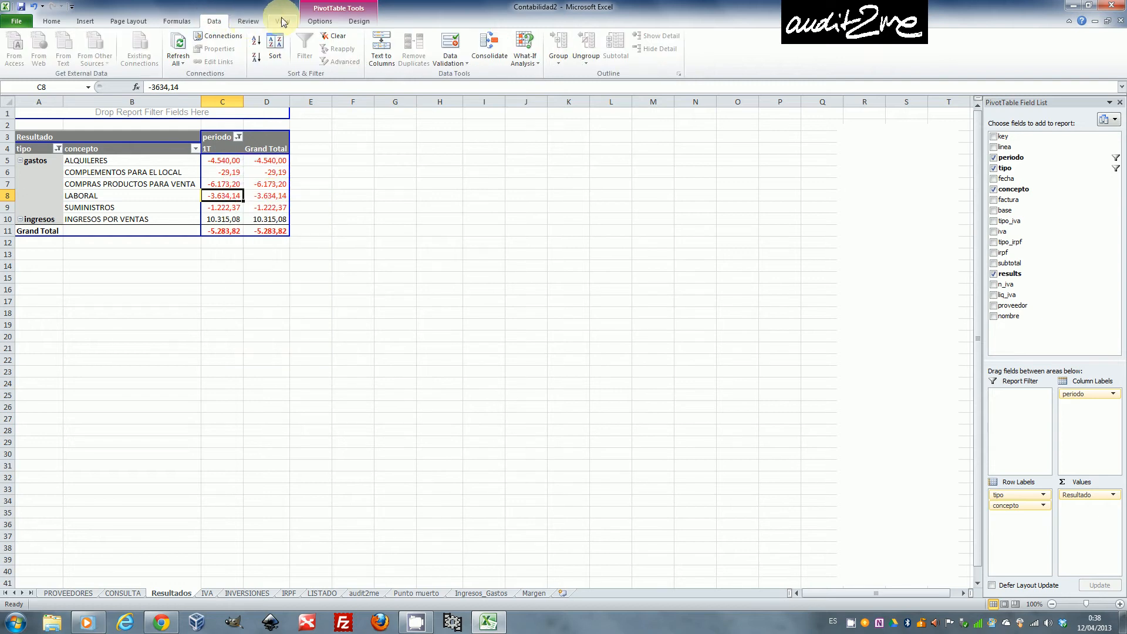
click(324, 22)
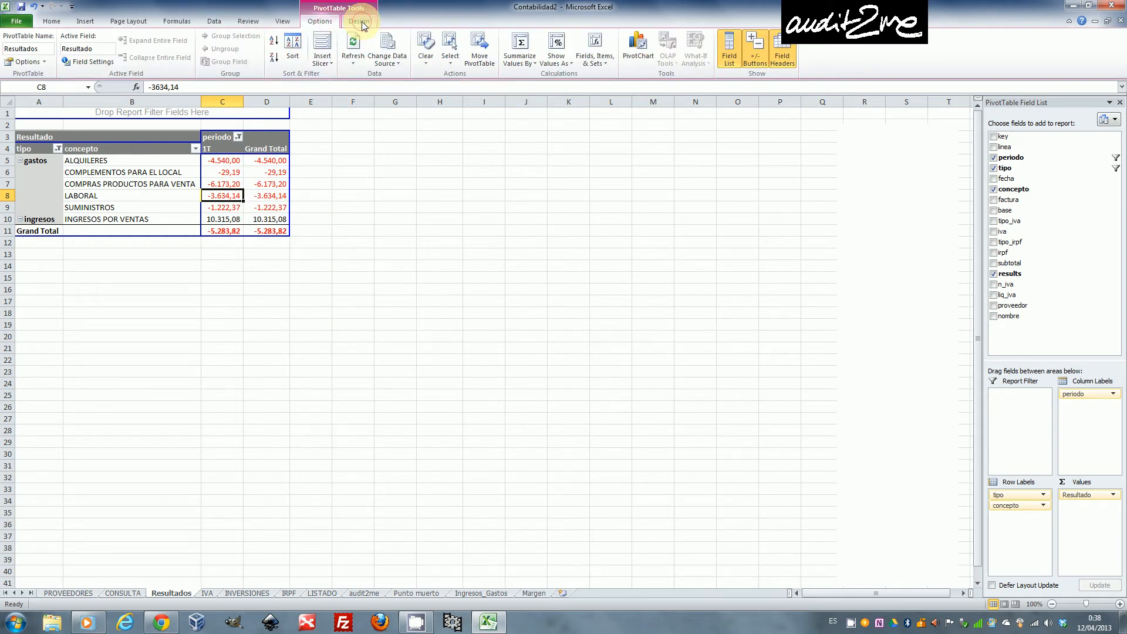
click(359, 22)
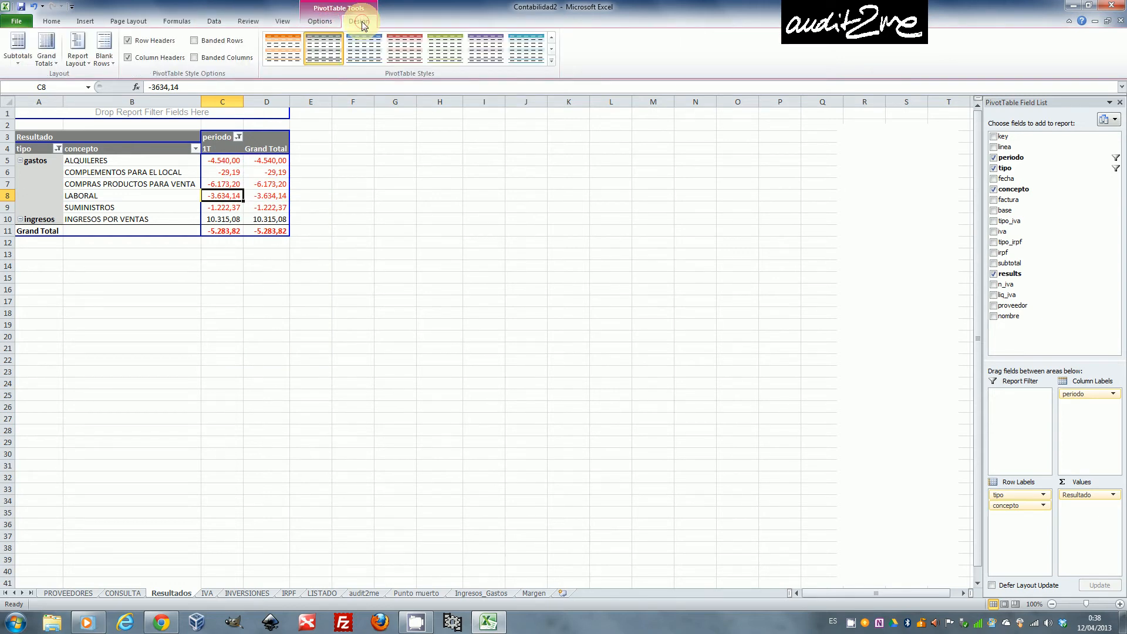
click(52, 72)
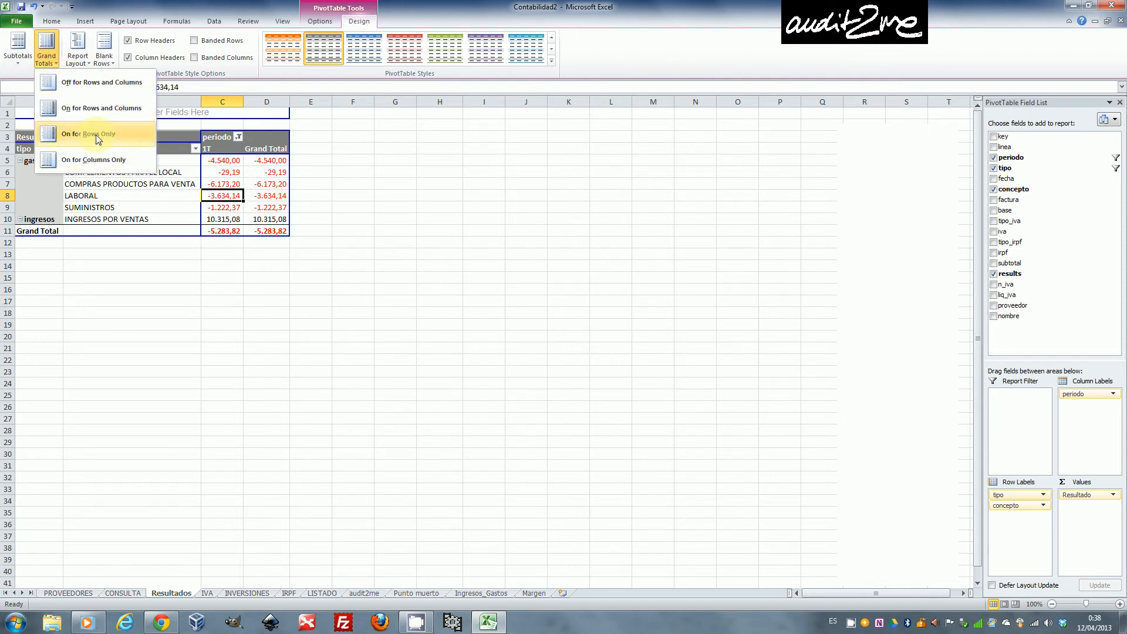
click(97, 156)
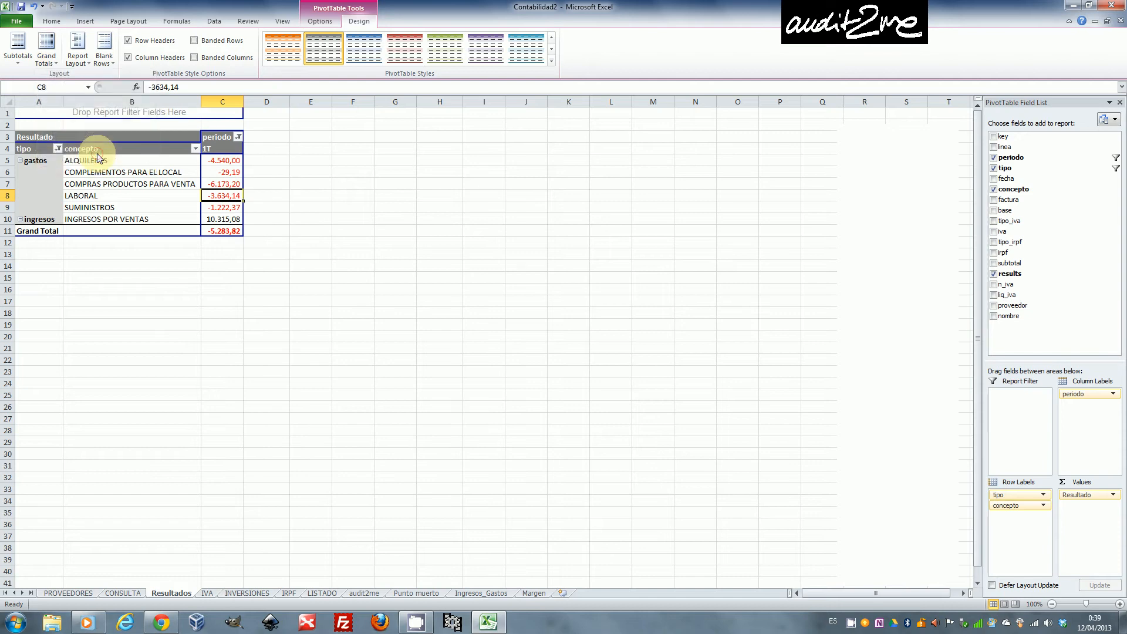
click(326, 160)
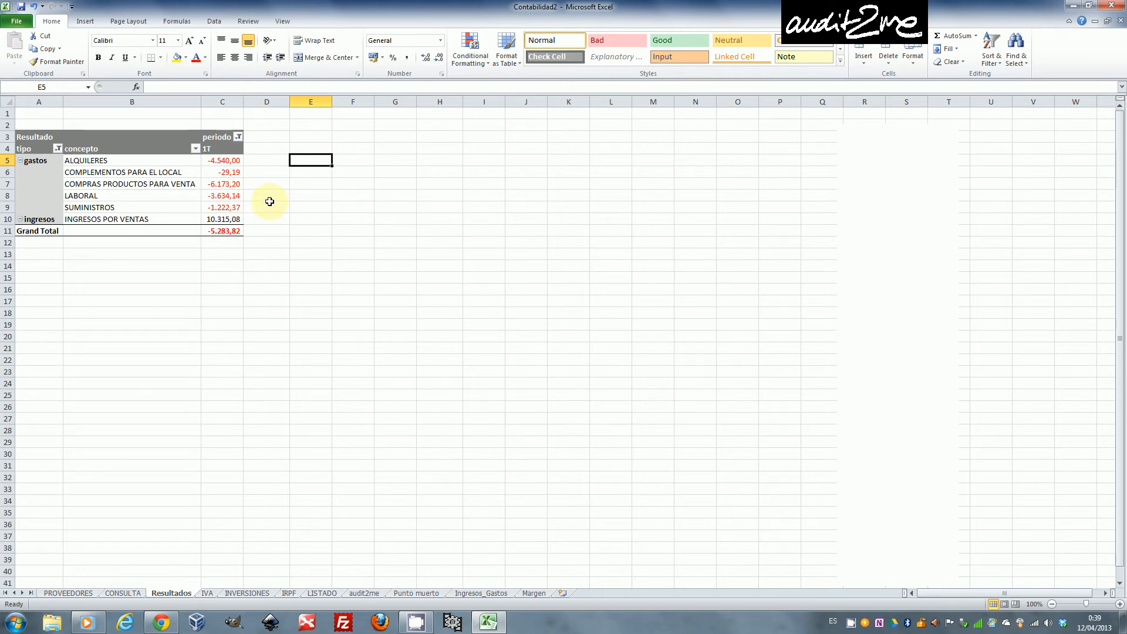
- On the IVA sheet, filter the pivot table's periodo field to show only 1T
click(213, 595)
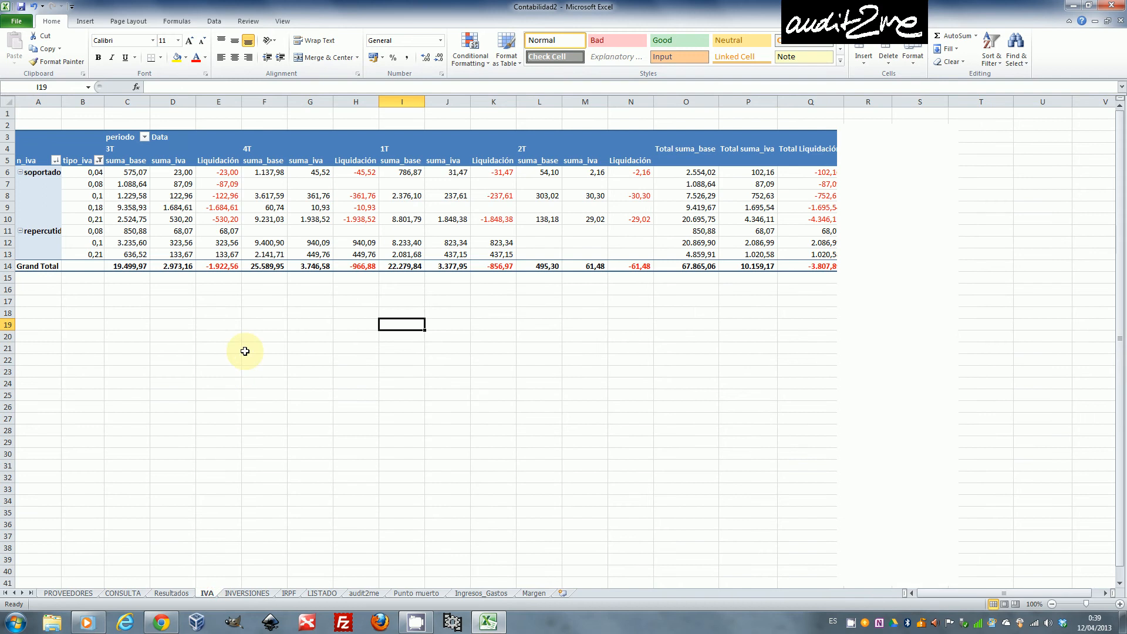
drag(650, 320, 9, 313)
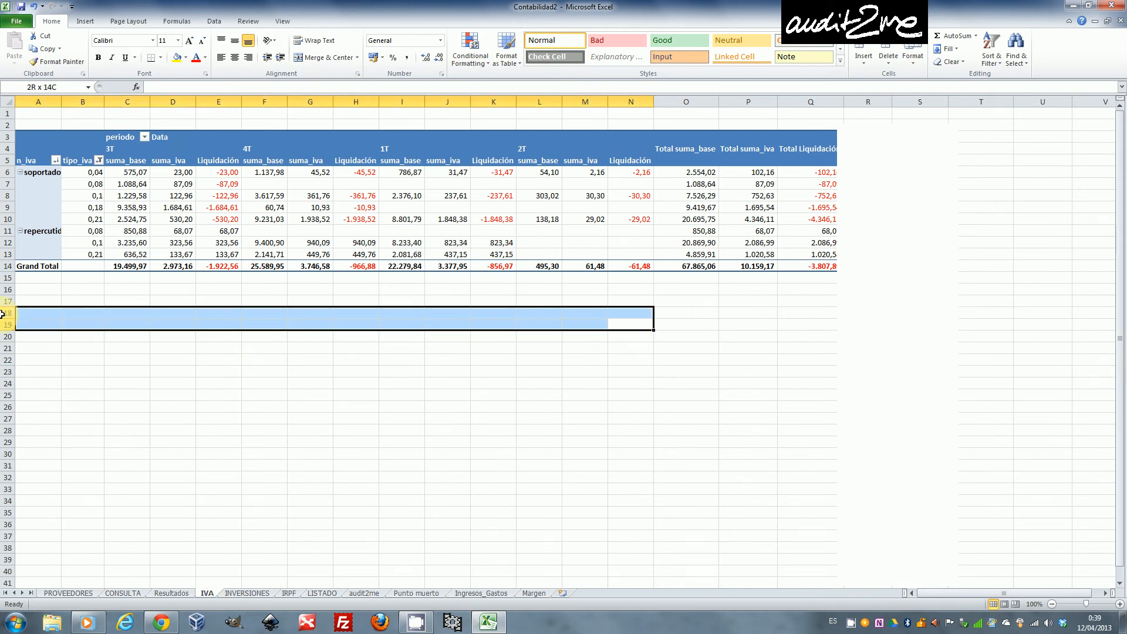
click(144, 137)
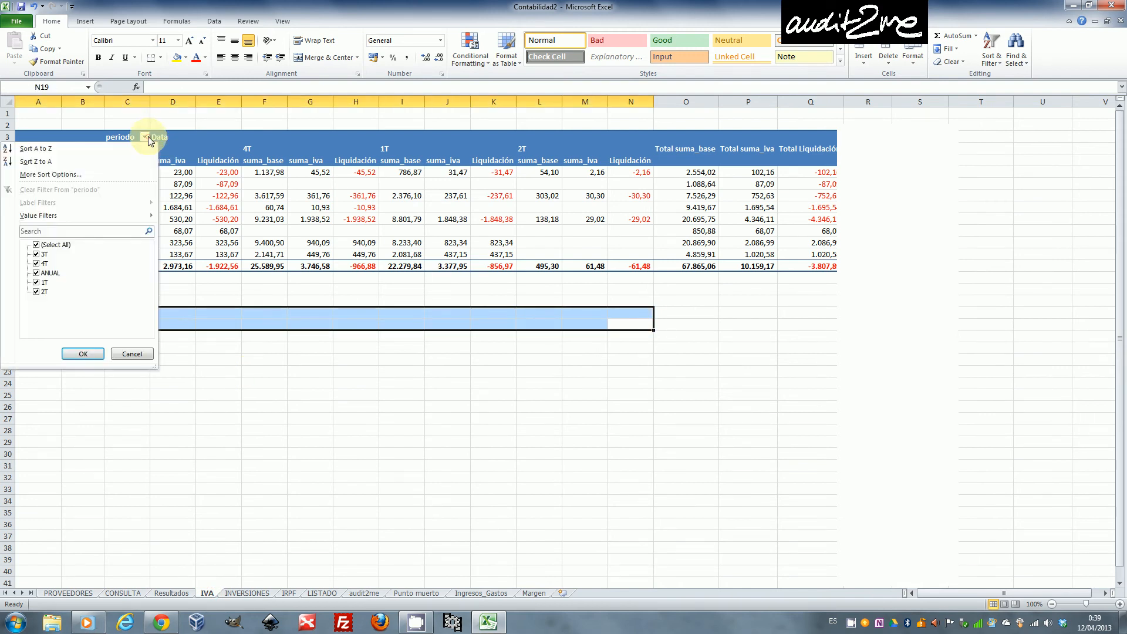
click(36, 244)
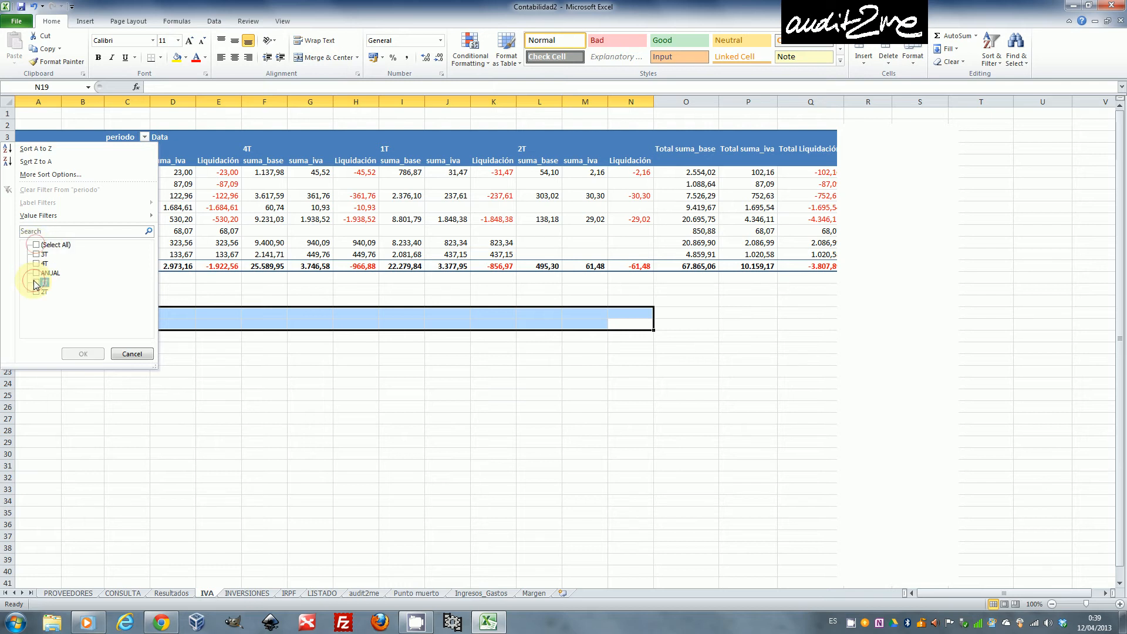
click(36, 282)
click(83, 355)
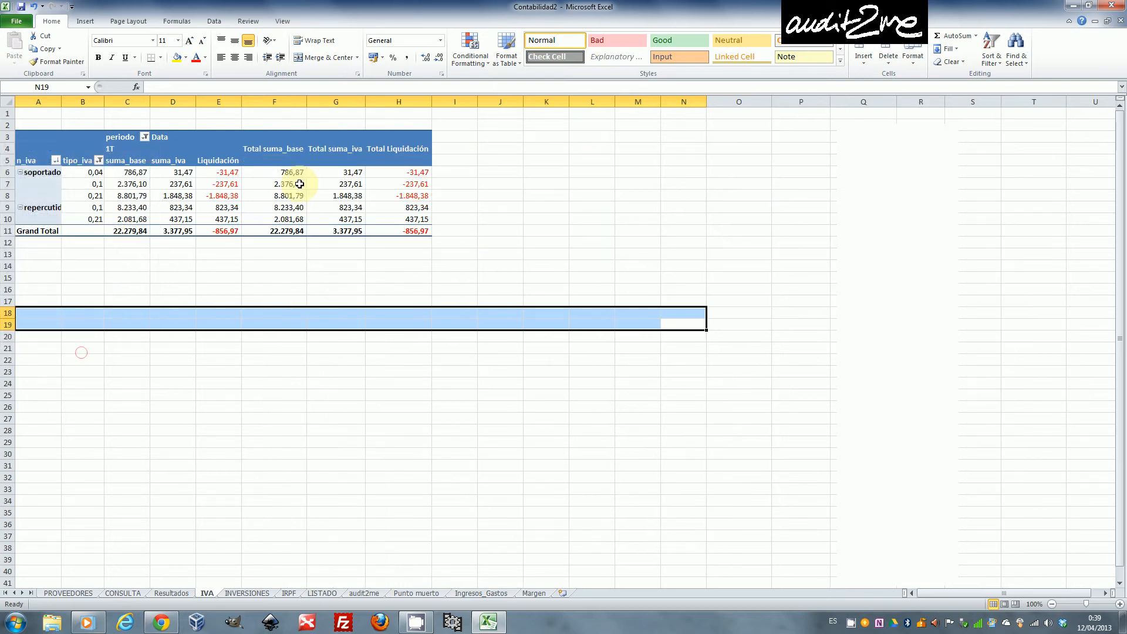
- Set the grand totals of the IVA pivot table to on for columns only
right_click(206, 196)
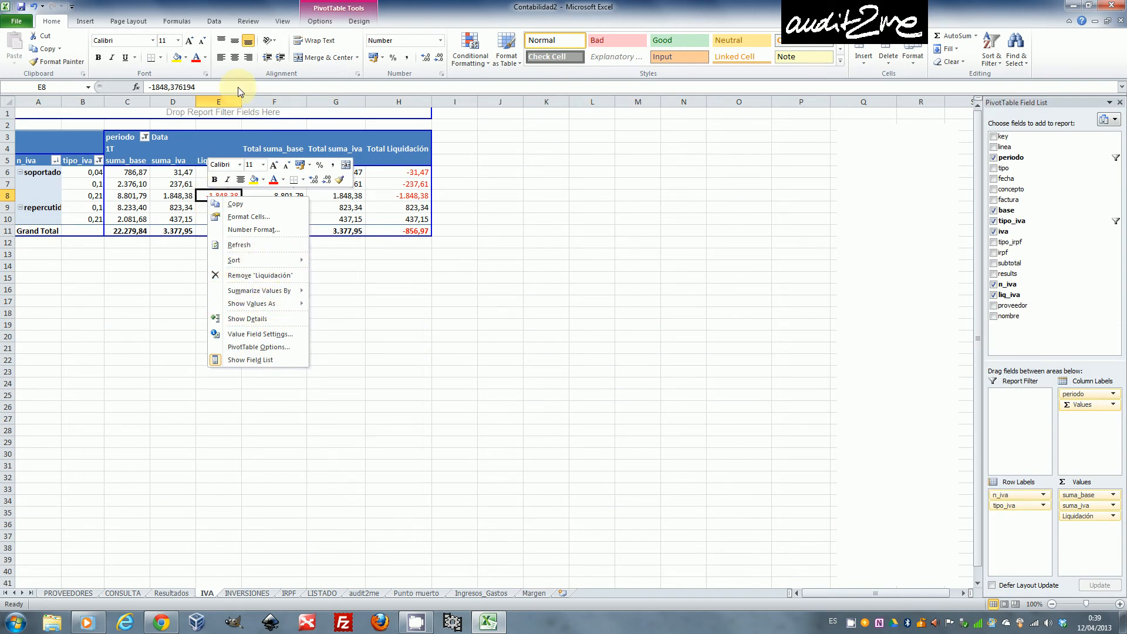
click(319, 21)
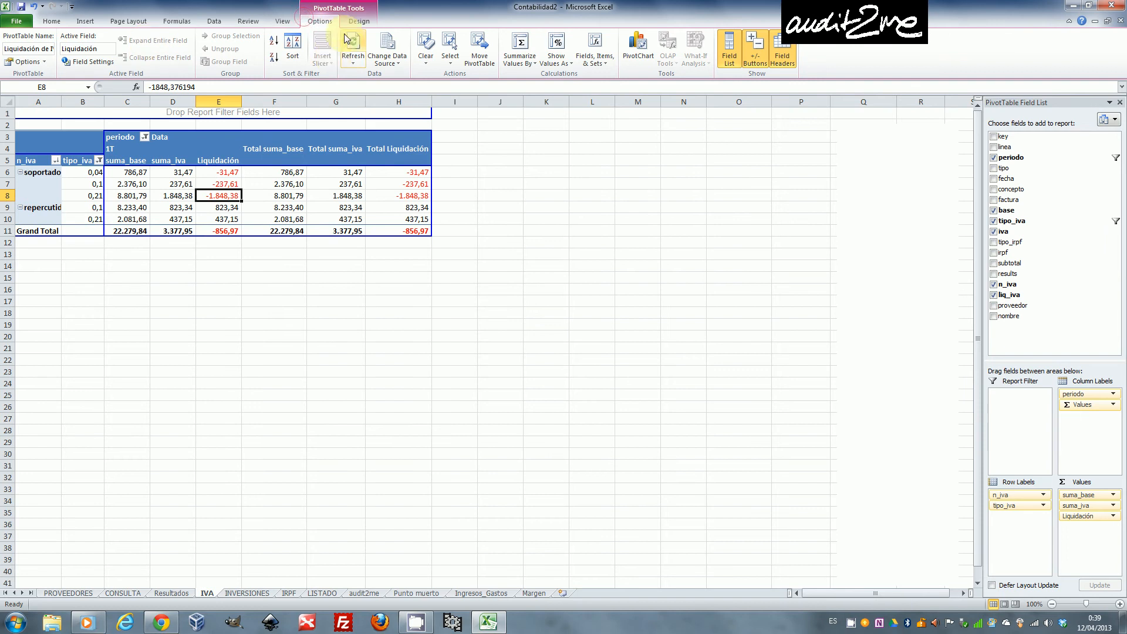
click(358, 21)
click(56, 67)
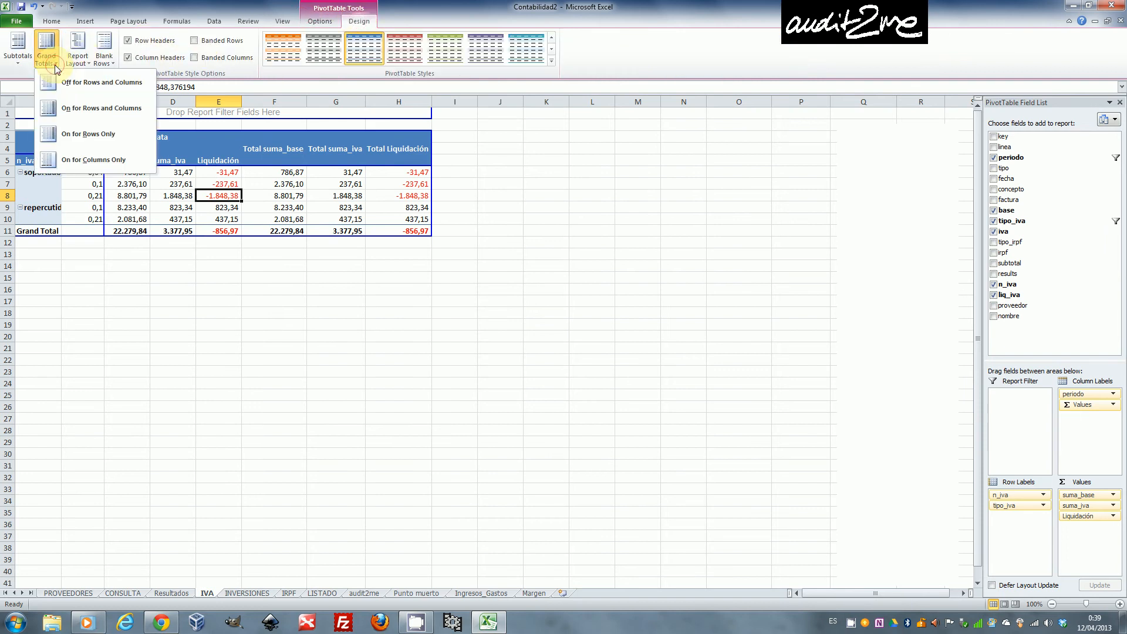
click(96, 161)
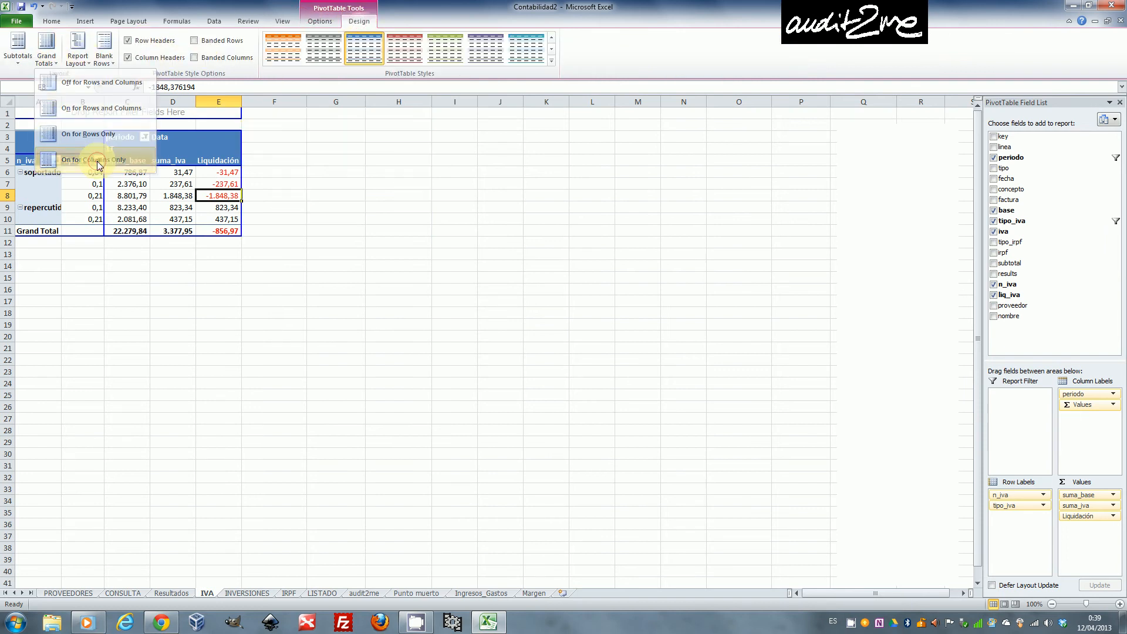
click(358, 205)
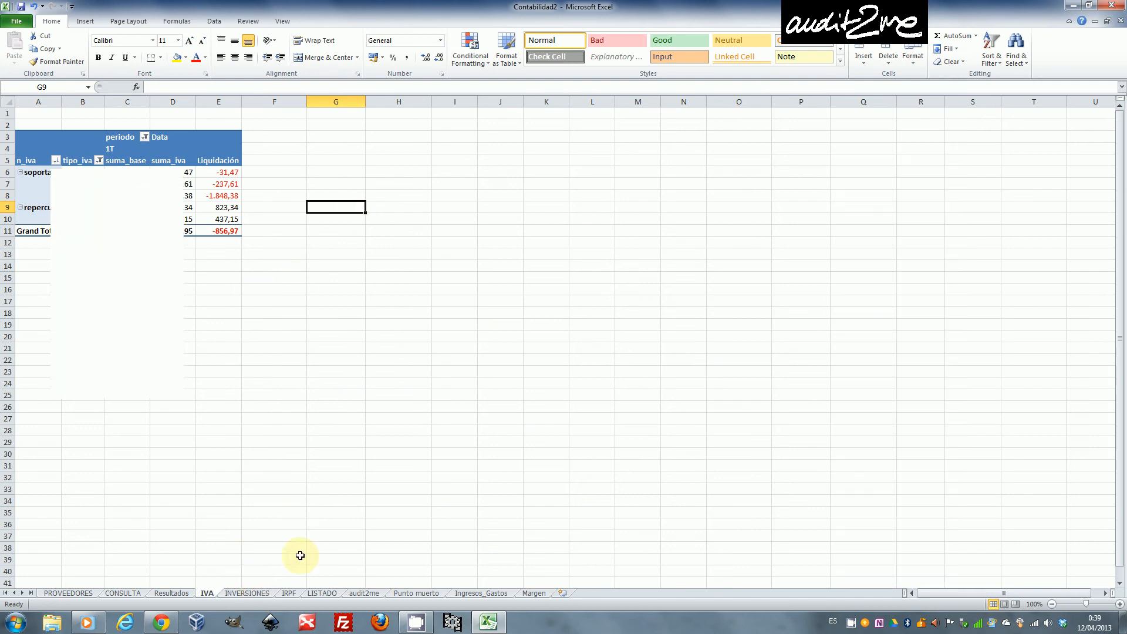
- On the IRPF sheet, filter the pivot table's periodo field to show only 1T
click(288, 594)
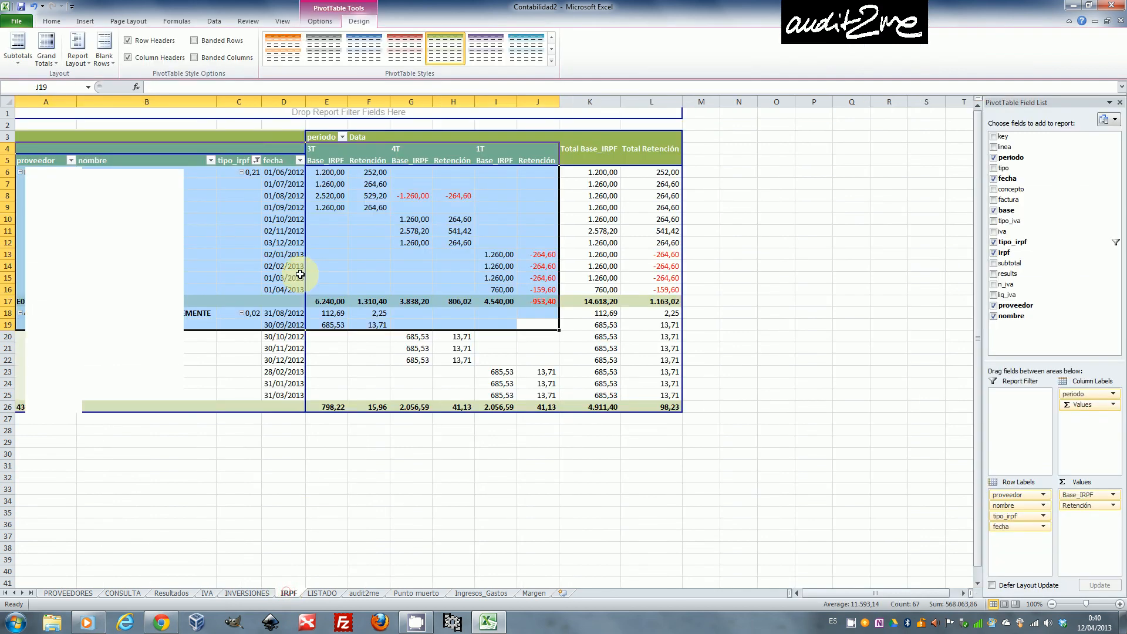
click(354, 219)
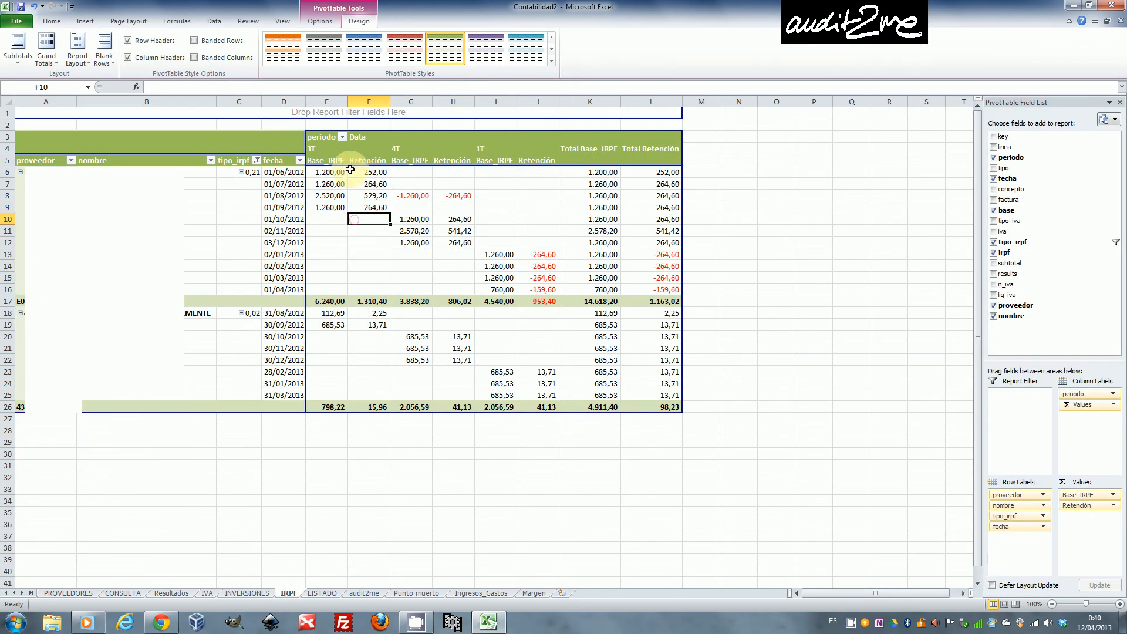
click(342, 137)
click(225, 245)
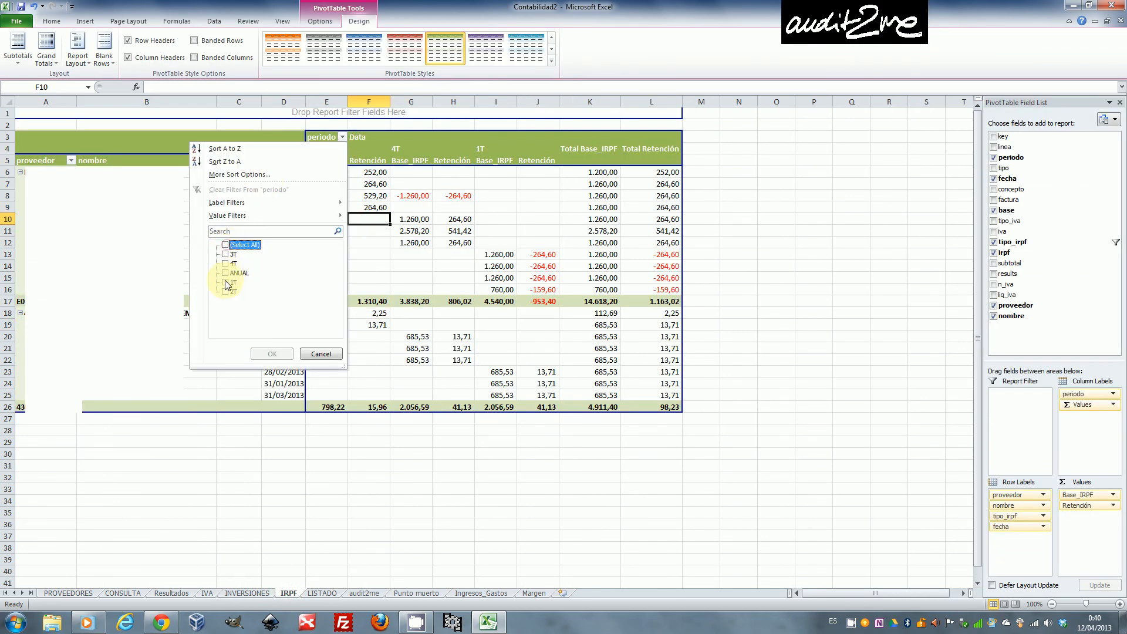
click(225, 282)
click(267, 353)
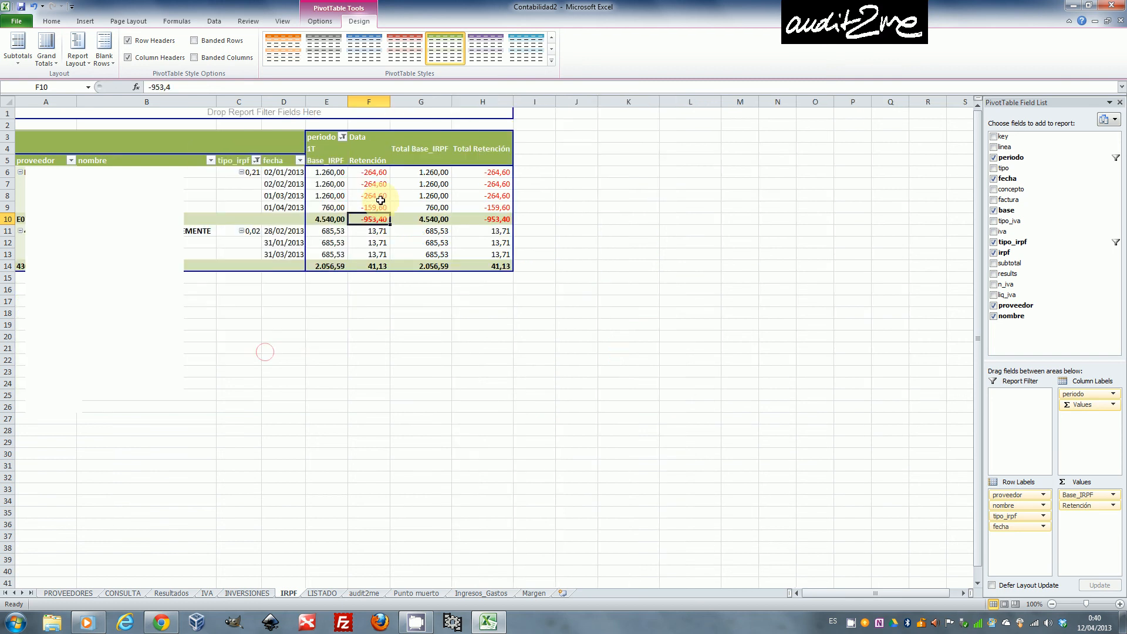
click(630, 217)
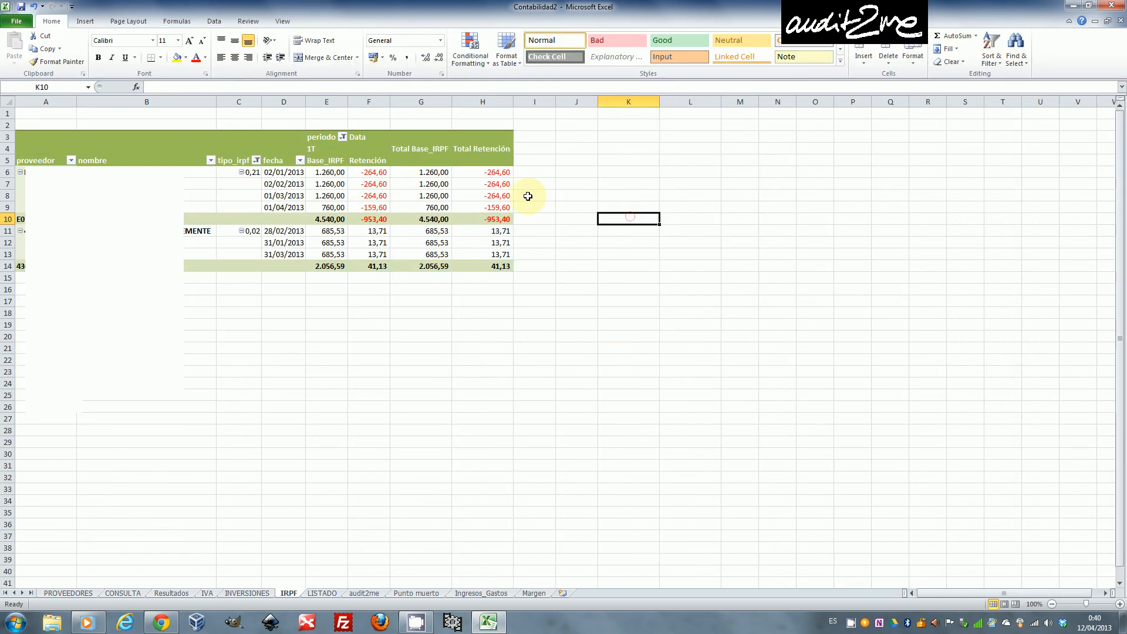